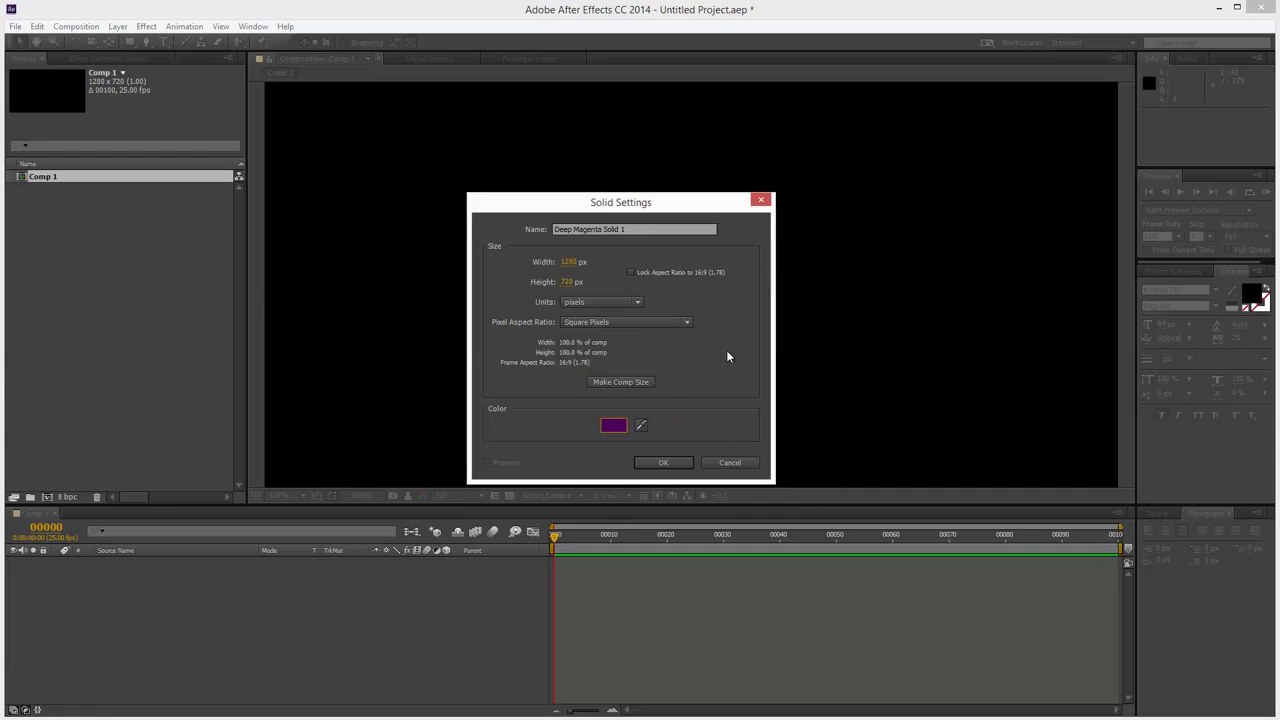
- Create the 1280 × 720 px deep magenta solid and set up a second solid with an orange colour
click(662, 462)
click(117, 28)
mouse_move(140, 40)
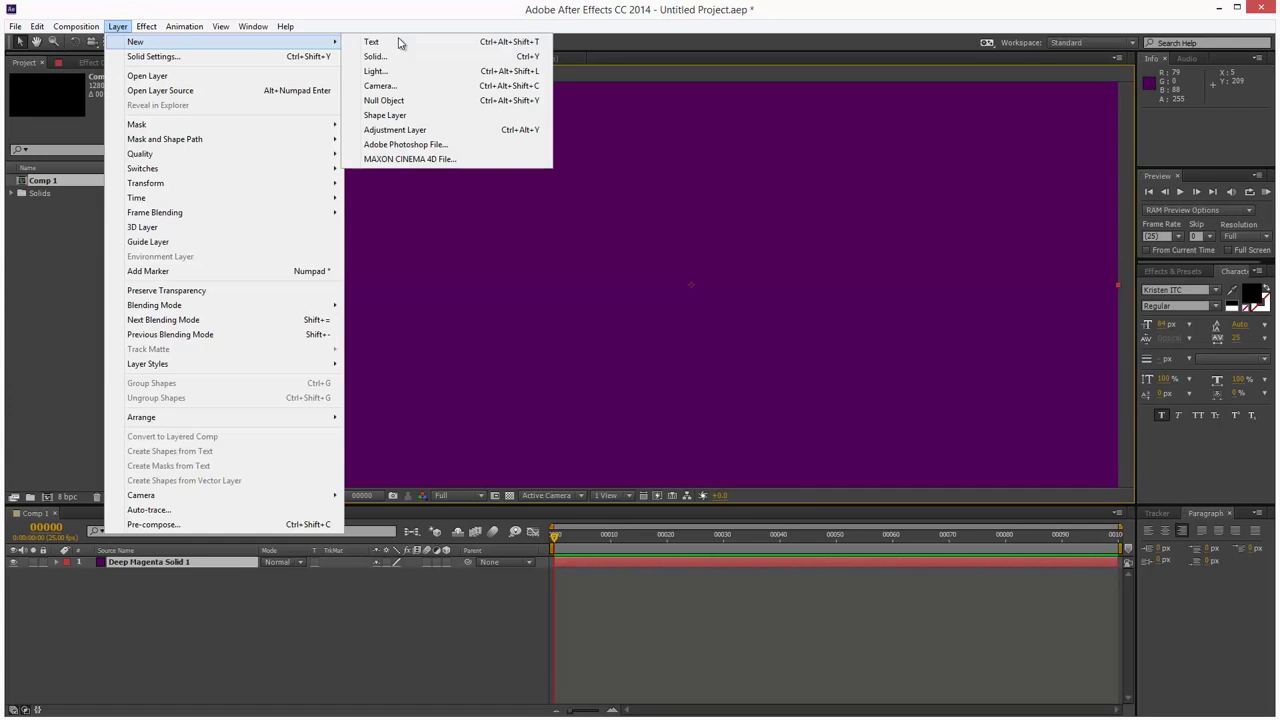
click(409, 60)
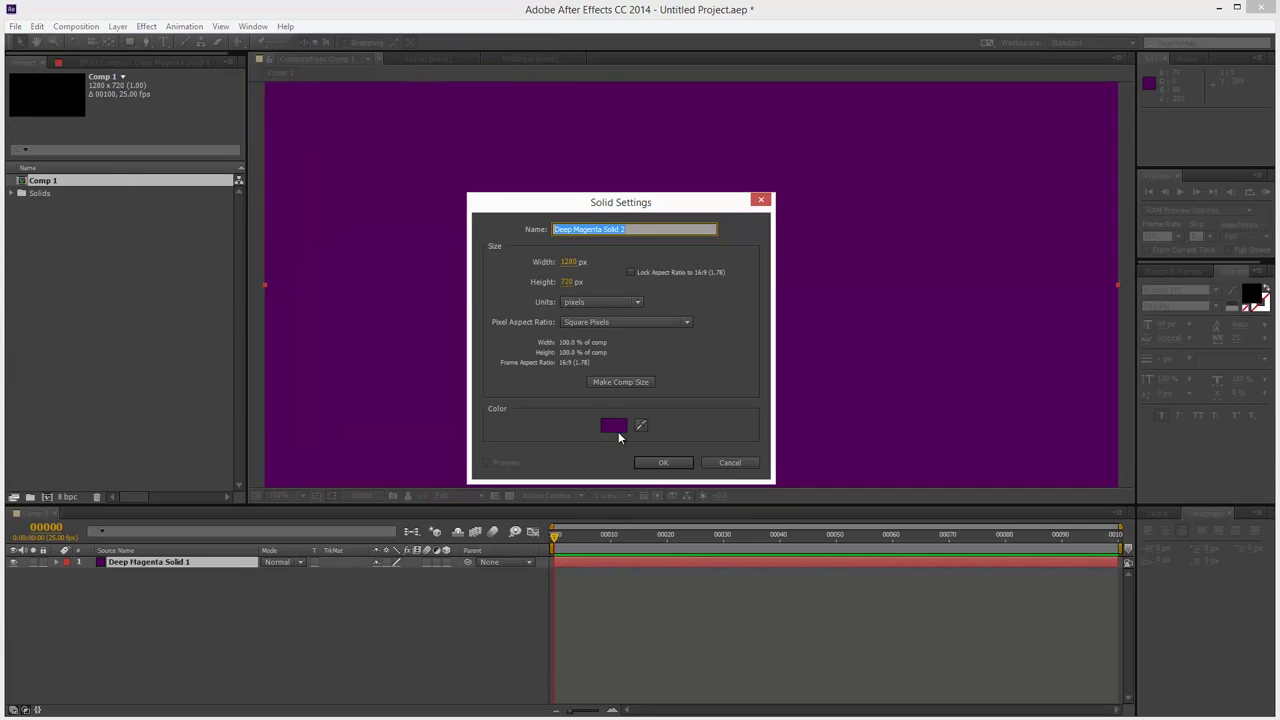
click(613, 425)
click(677, 459)
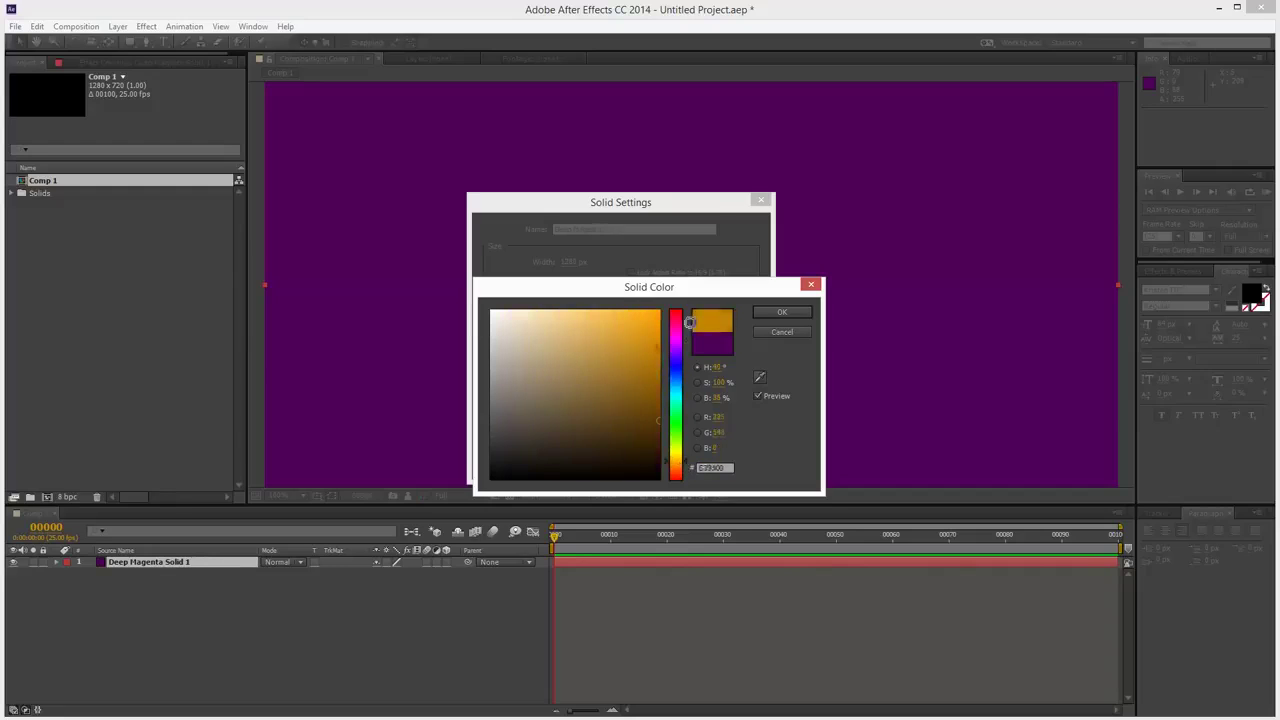
click(782, 312)
- Set the orange solid's width and height to 800 px each and create it
click(566, 262)
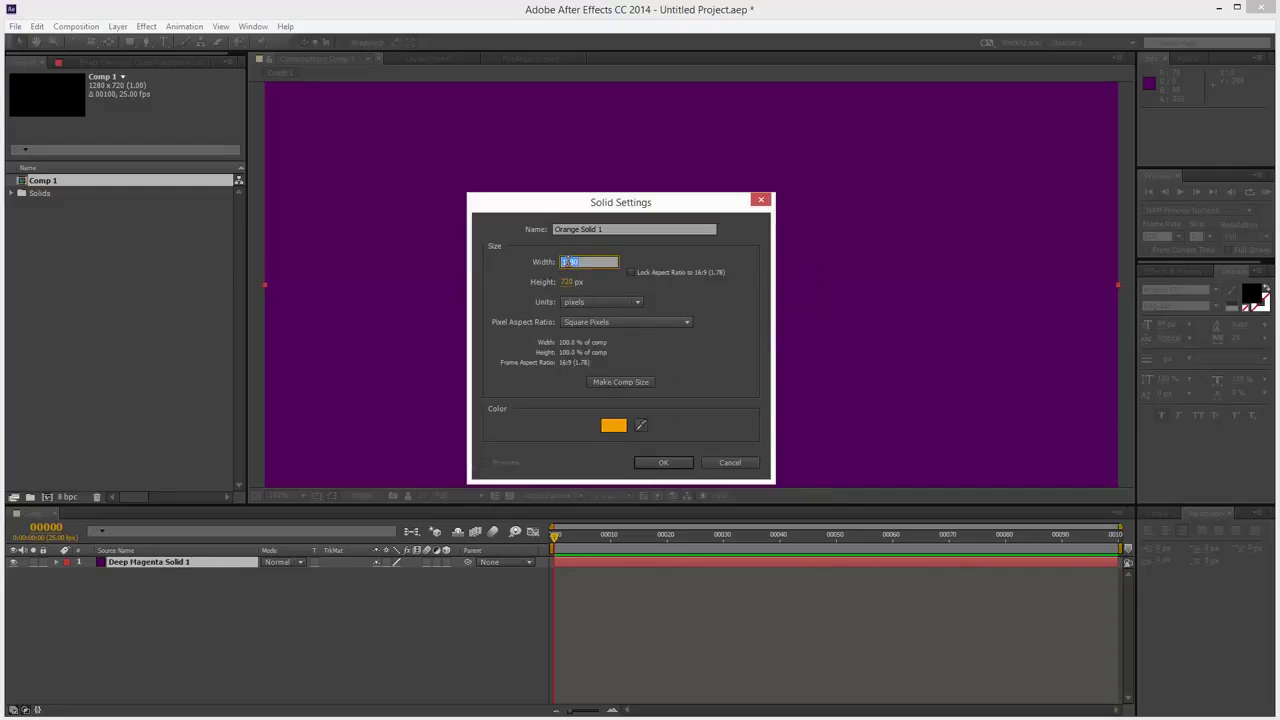
text(800)
key(Tab)
text(800)
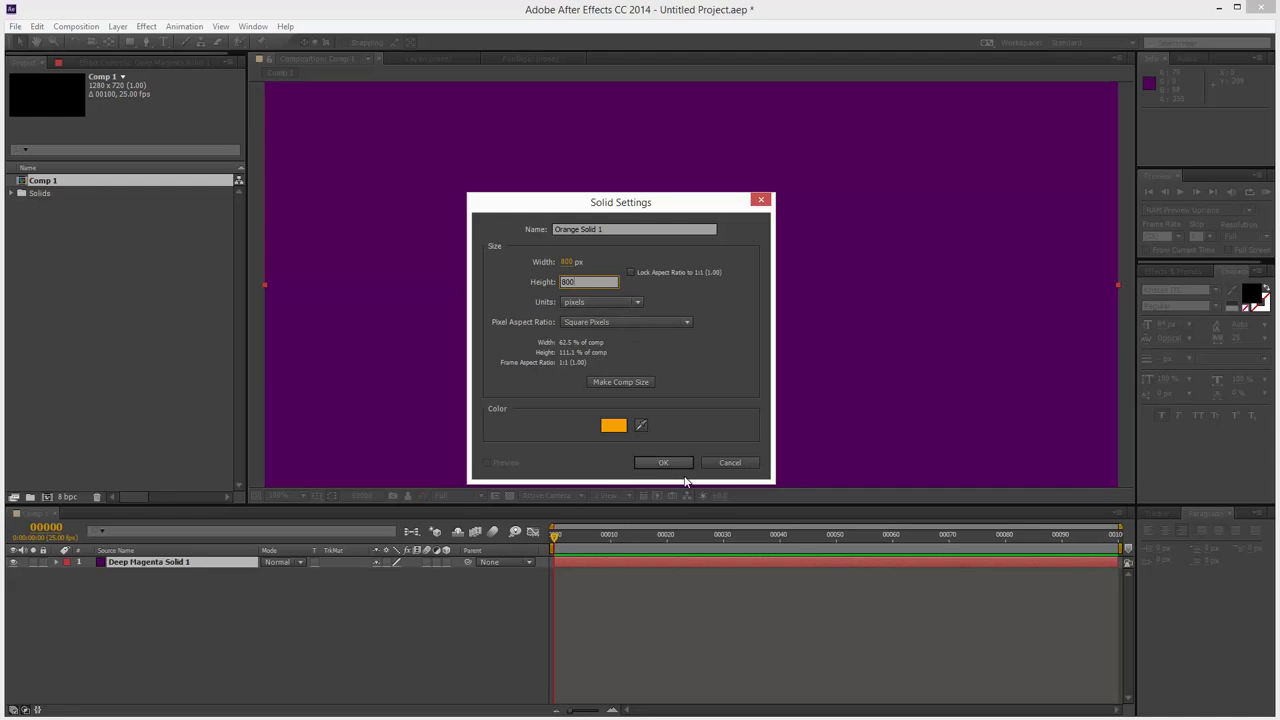
click(663, 462)
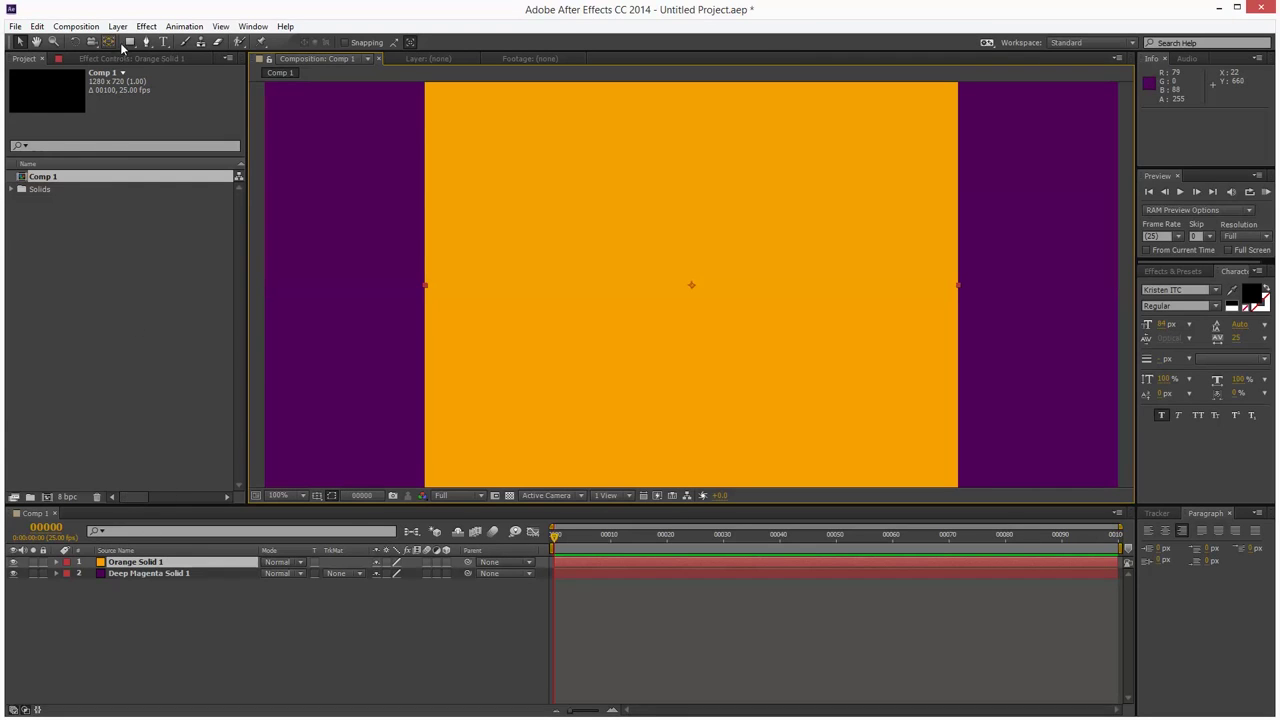
- Set up a third solid layer and choose a pale yellow colour for it
click(117, 26)
mouse_move(330, 40)
click(443, 54)
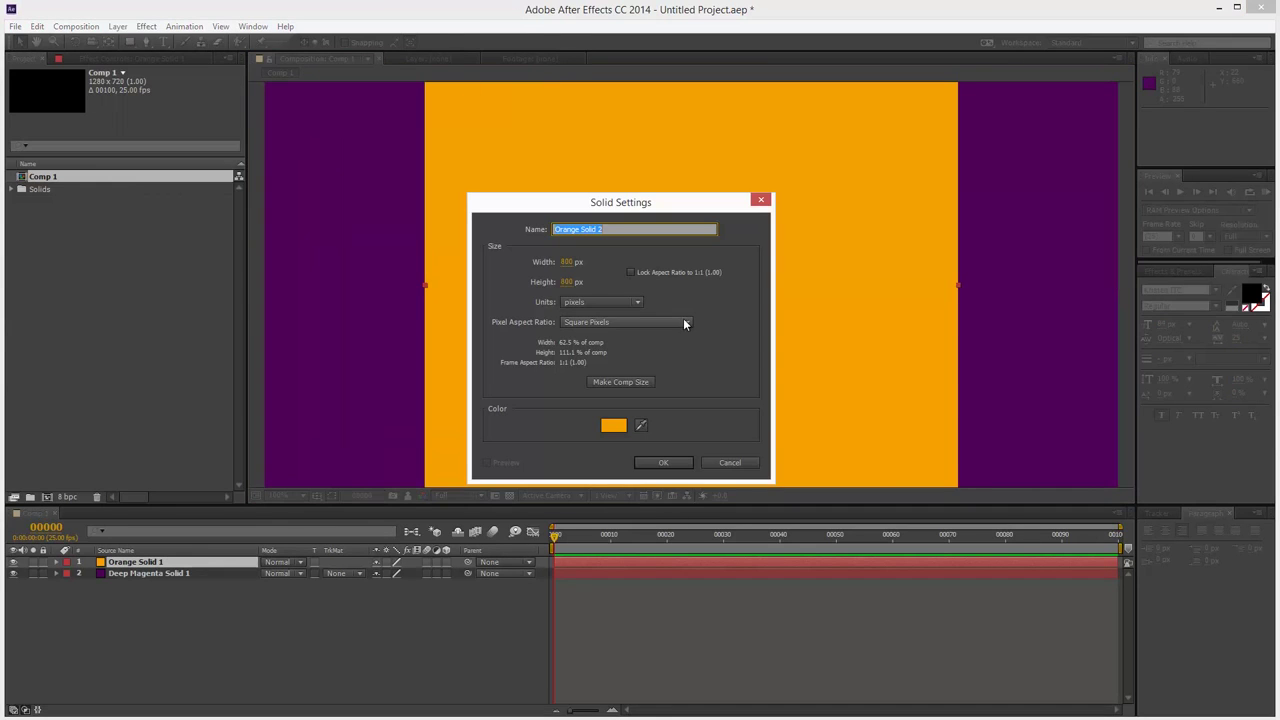
click(614, 425)
click(676, 449)
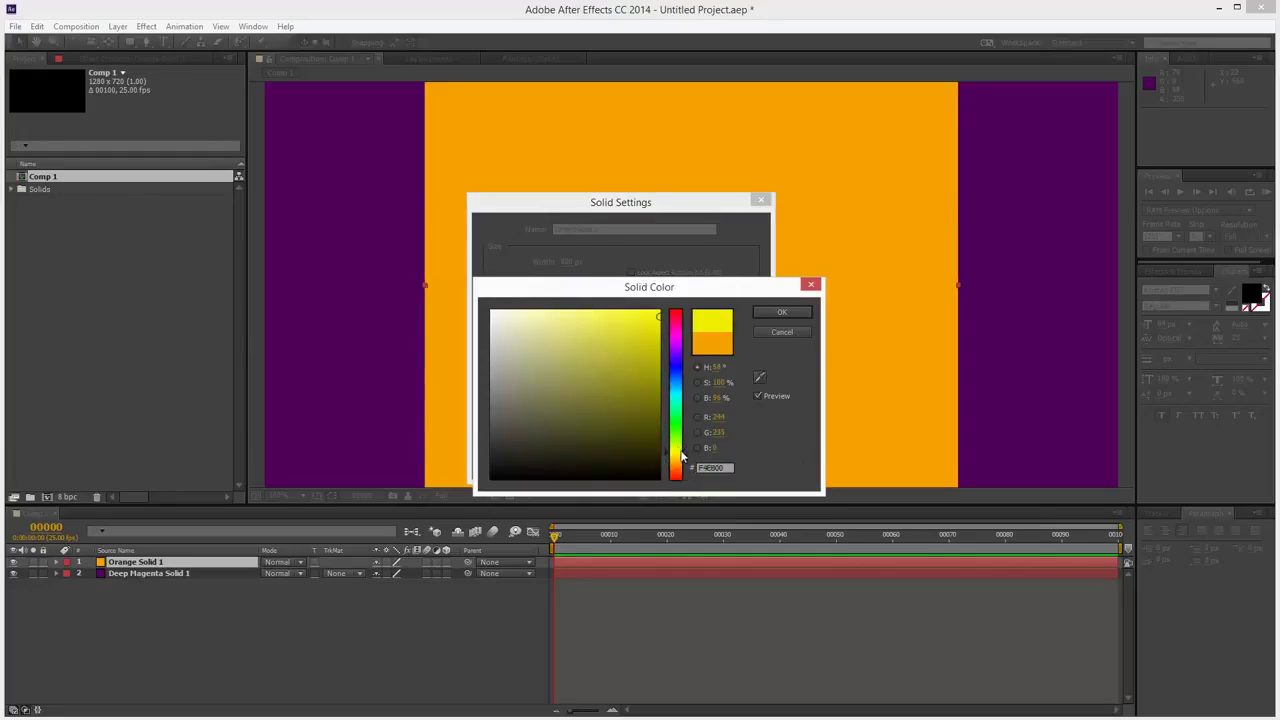
click(563, 310)
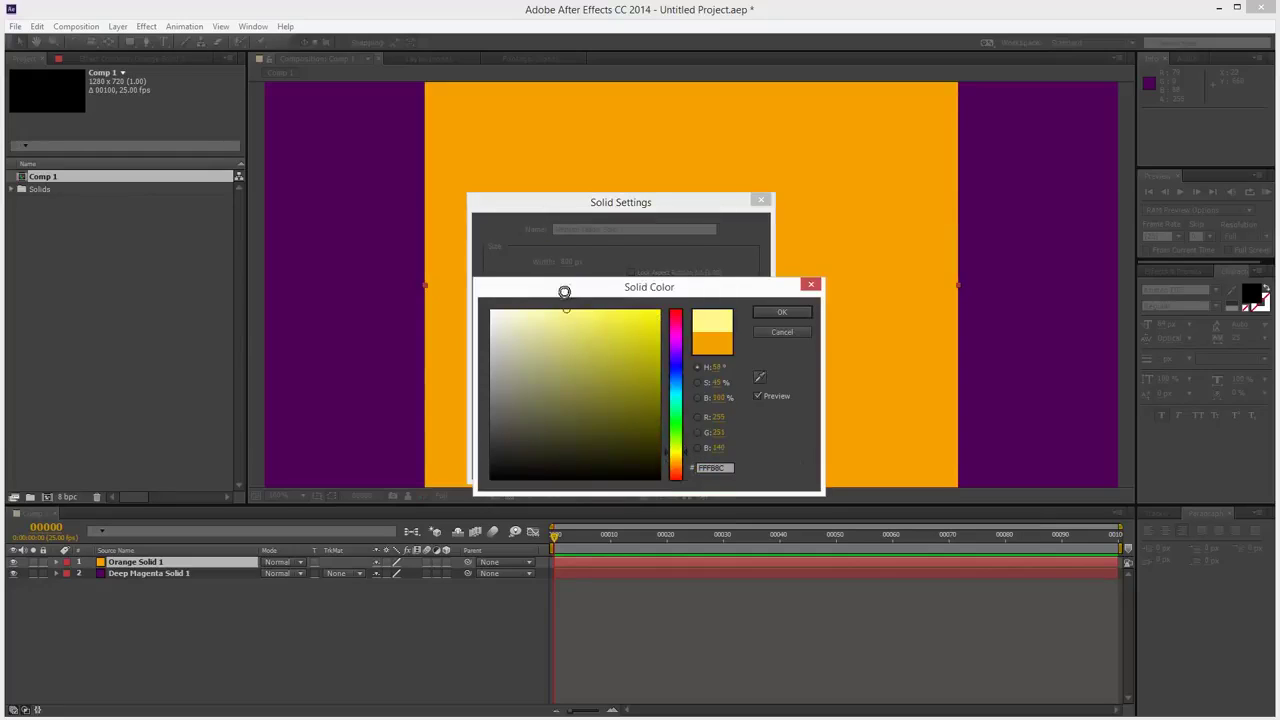
click(775, 314)
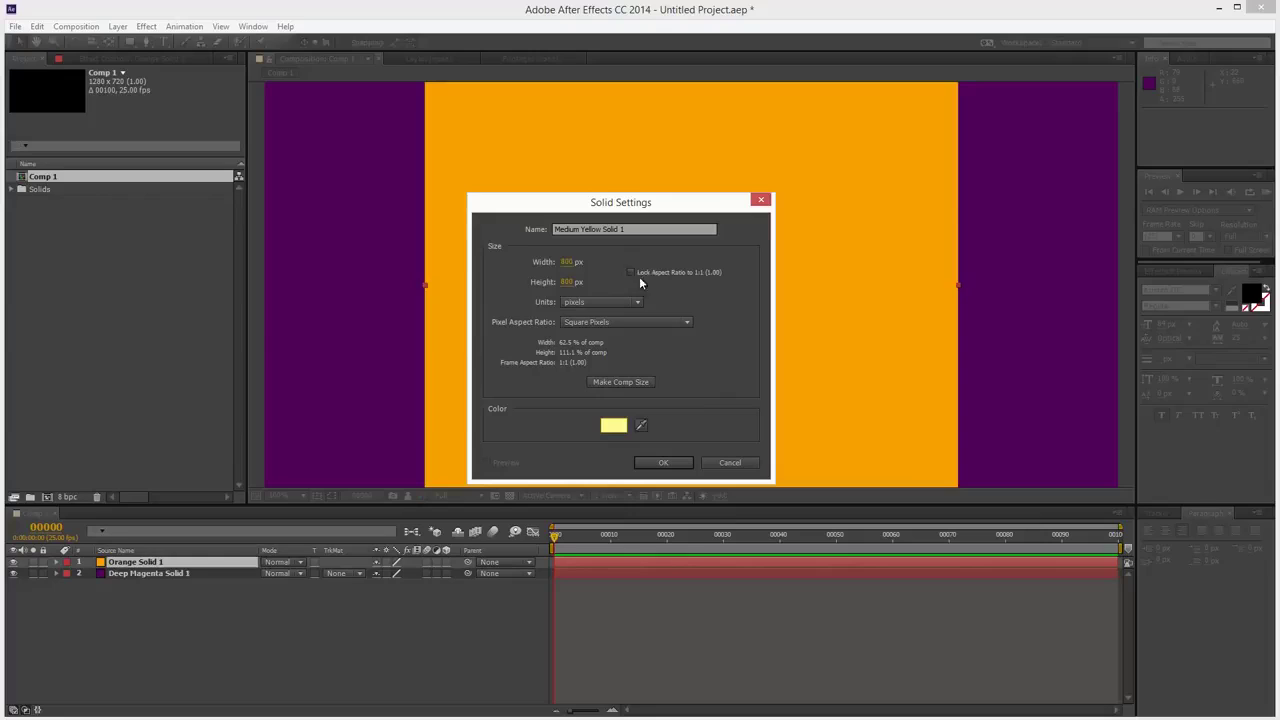
- Set the yellow solid's width and height to 400 px each and create it
click(567, 261)
text(400)
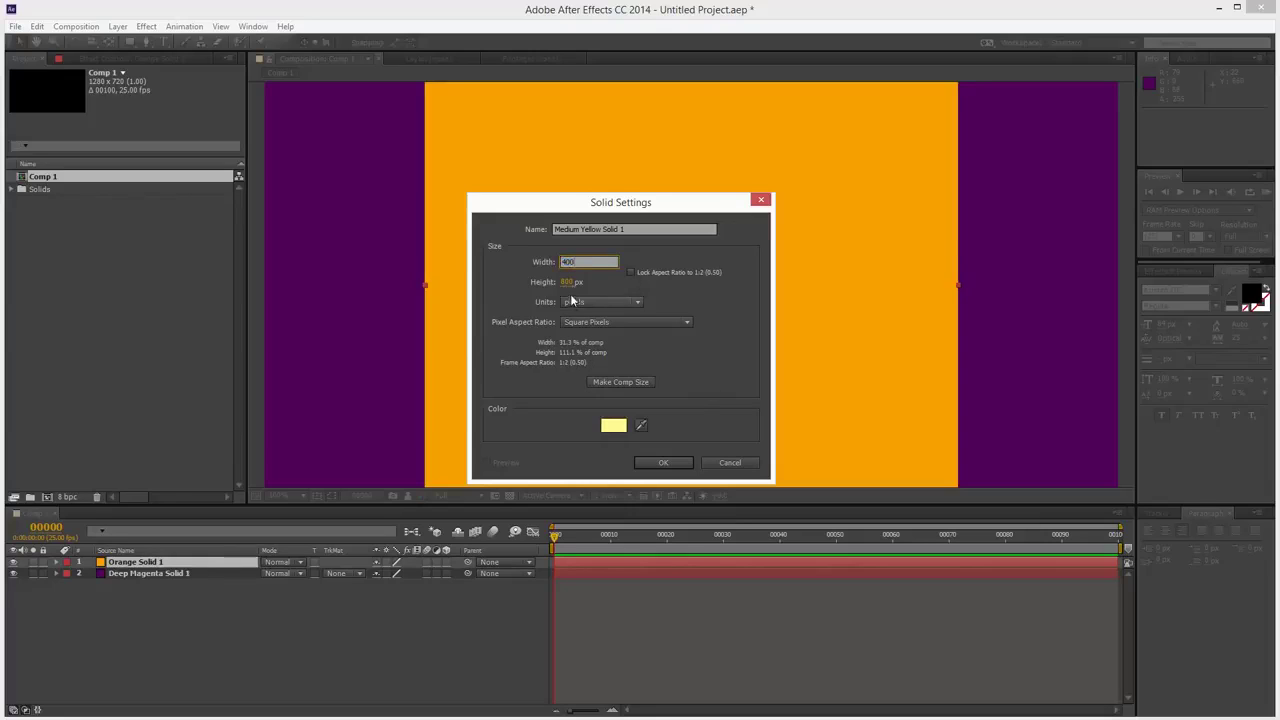
key(Tab)
text(400)
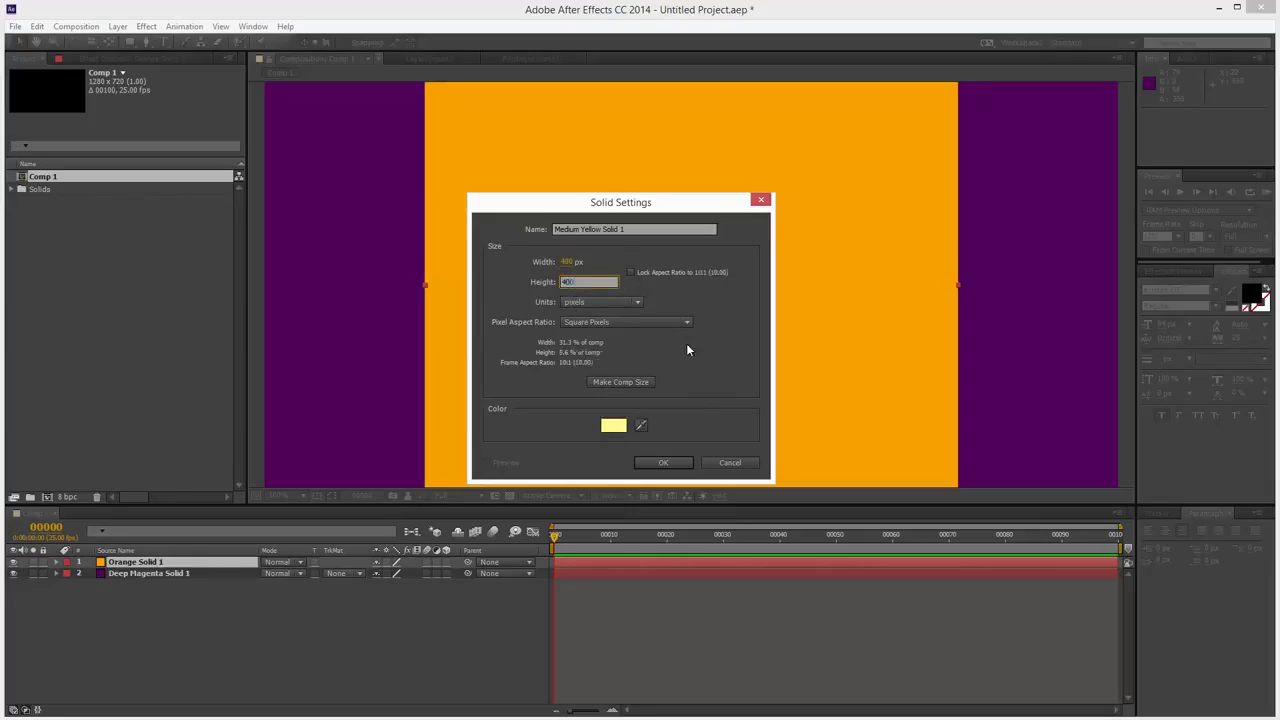
click(668, 463)
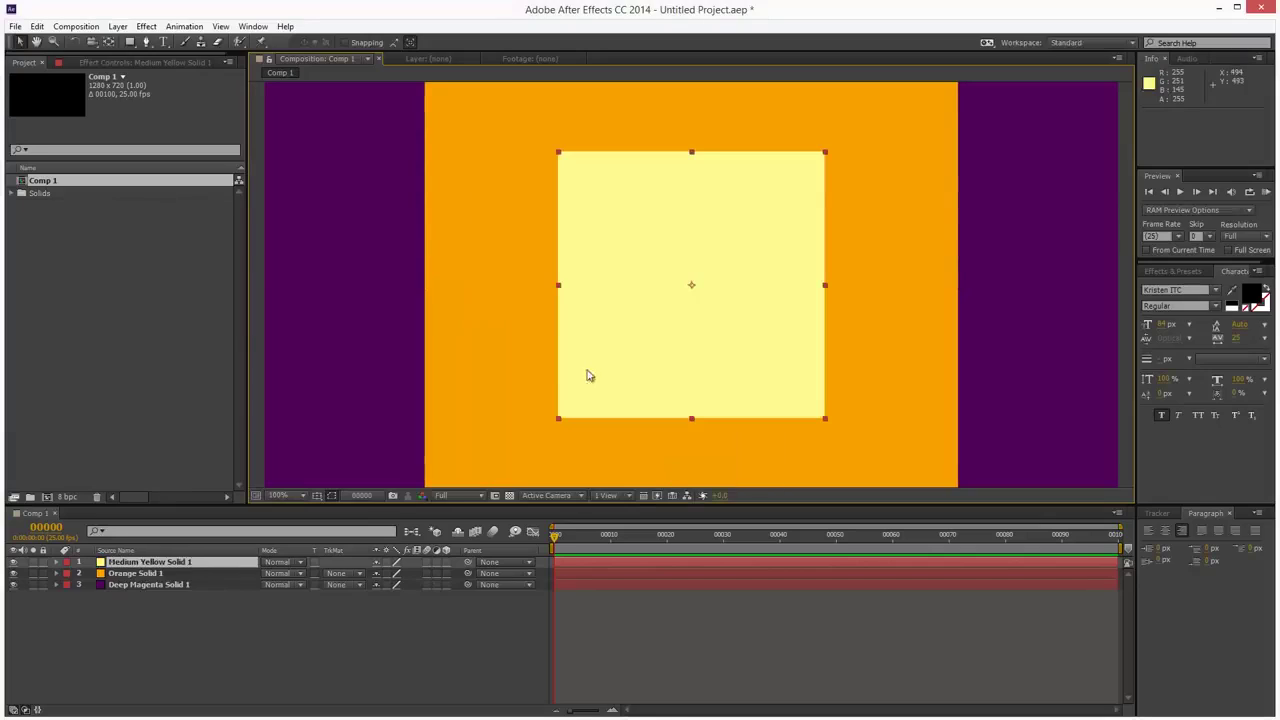
- Deselect all layers and enlarge the composition viewer by making the timeline area shorter
click(410, 616)
drag(412, 505, 414, 578)
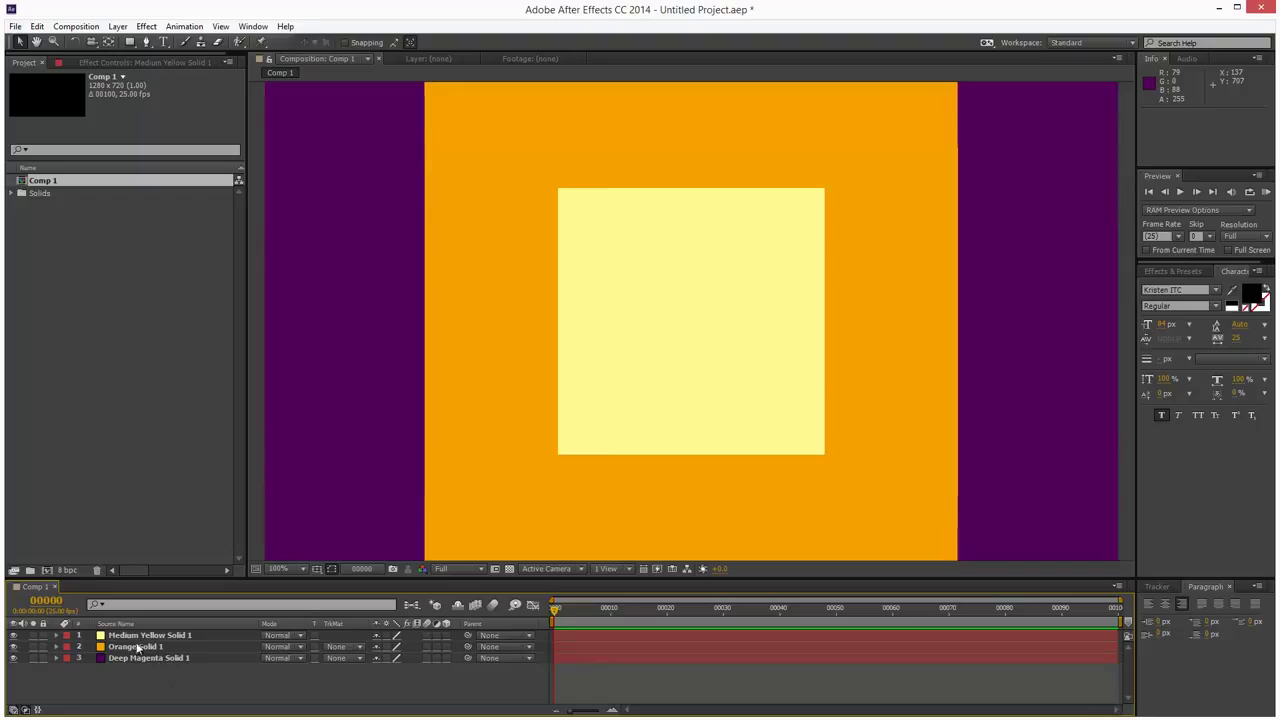
- Move the orange solid above the yellow one and bring the magenta solid to the top of the layer stack
drag(155, 648, 157, 636)
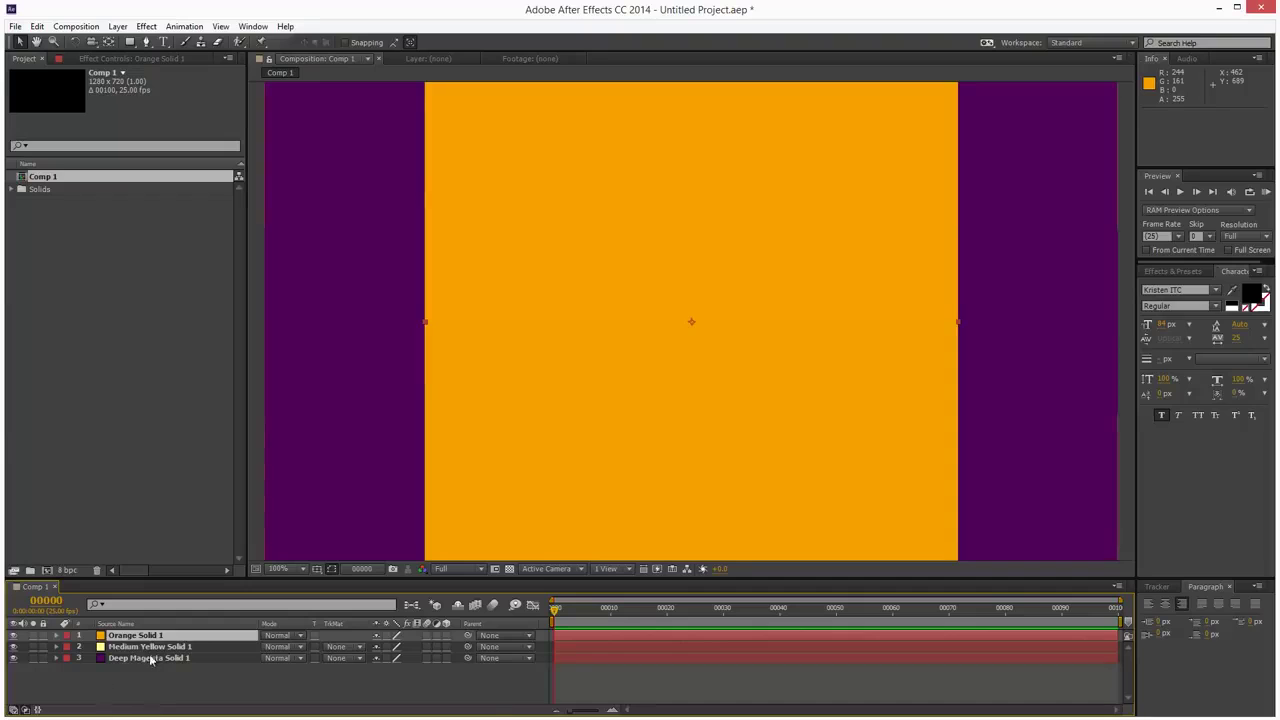
click(106, 660)
drag(143, 660, 102, 632)
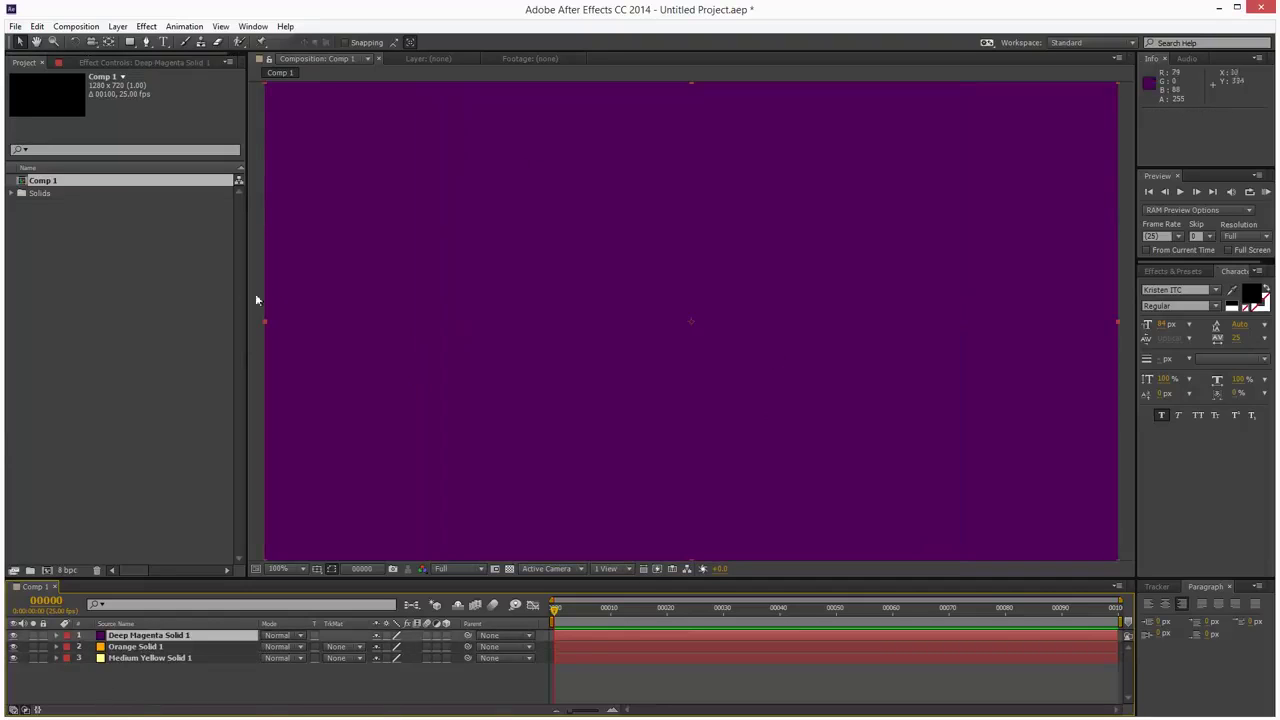
- Bring the yellow solid to the top of the layer stack and place the orange solid above it
click(150, 658)
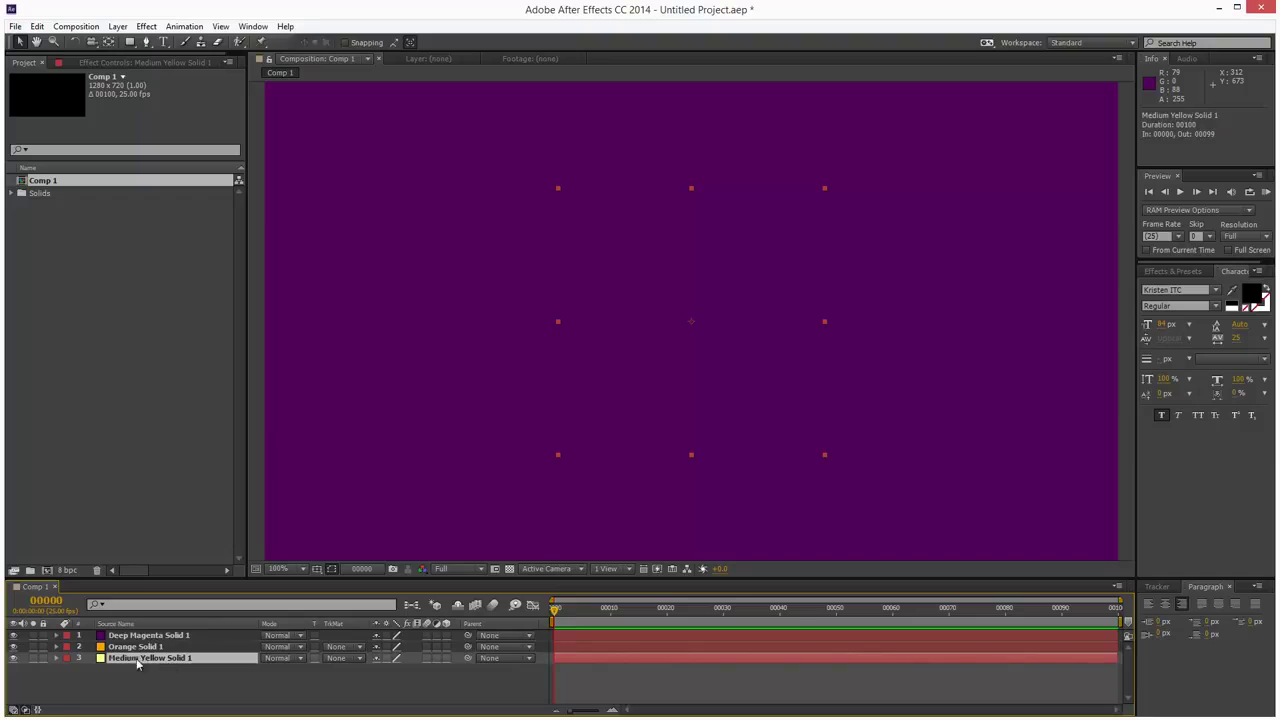
drag(140, 662, 112, 631)
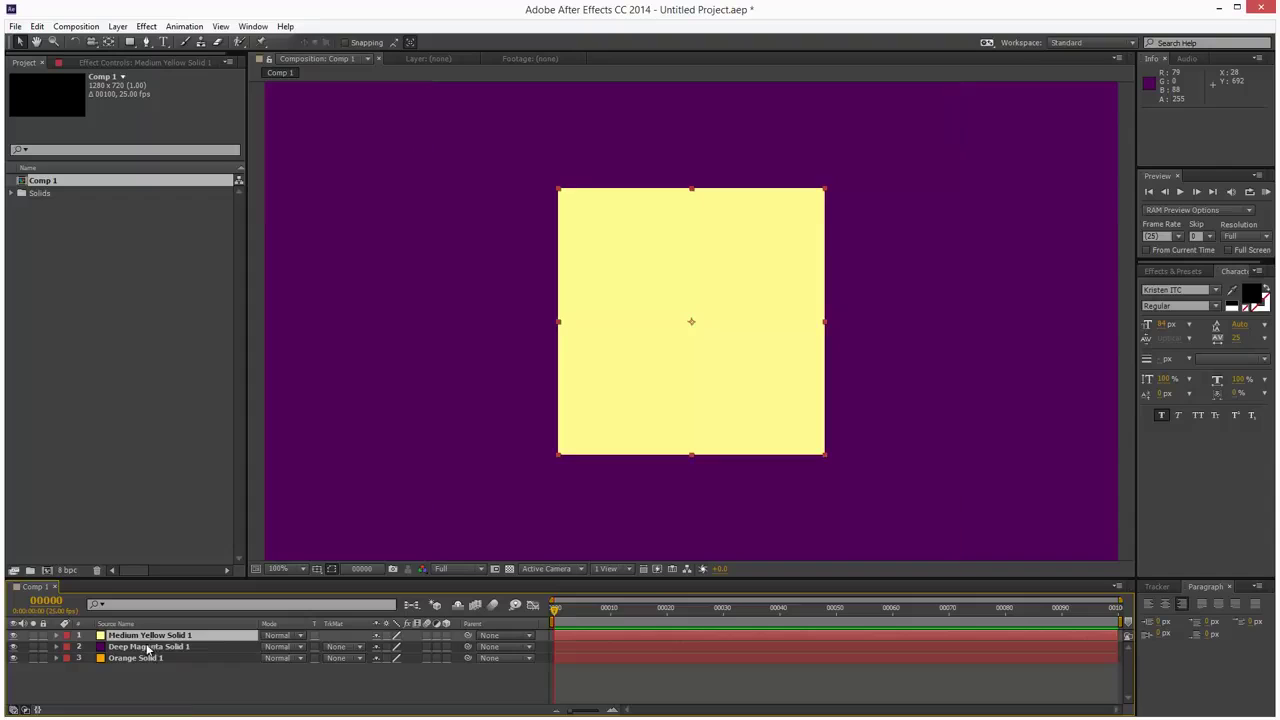
click(119, 664)
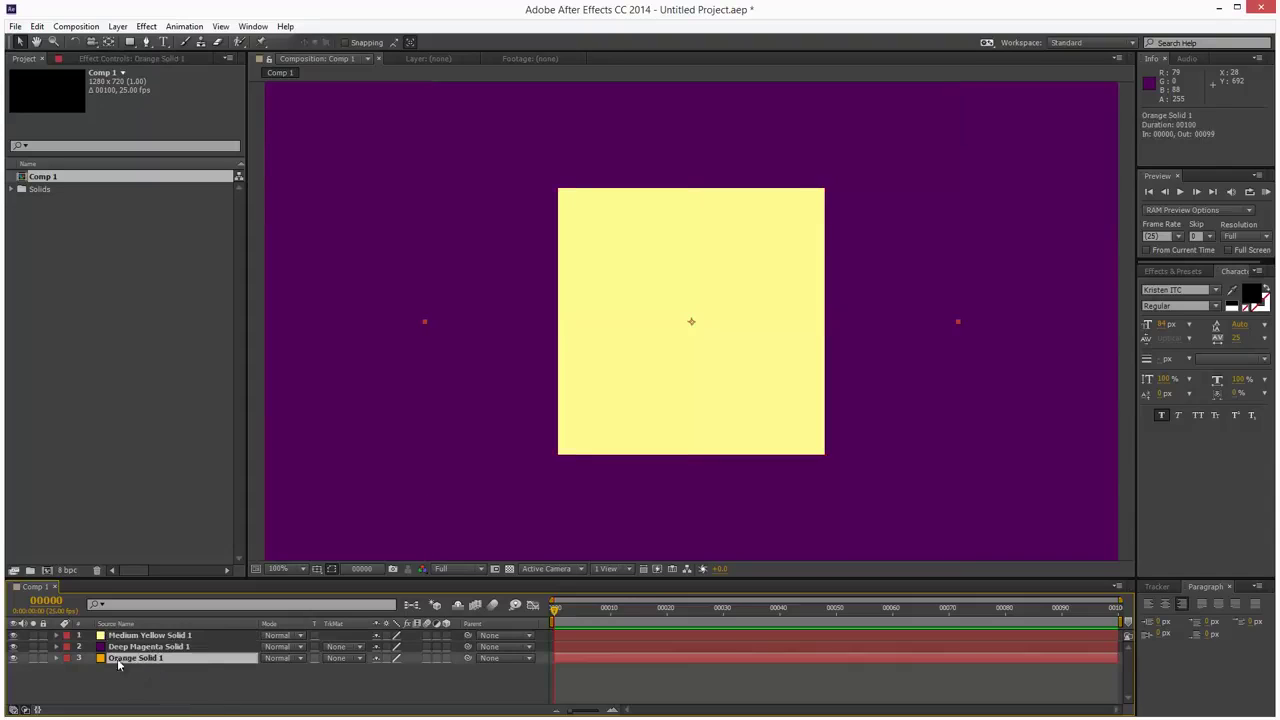
drag(139, 665, 149, 632)
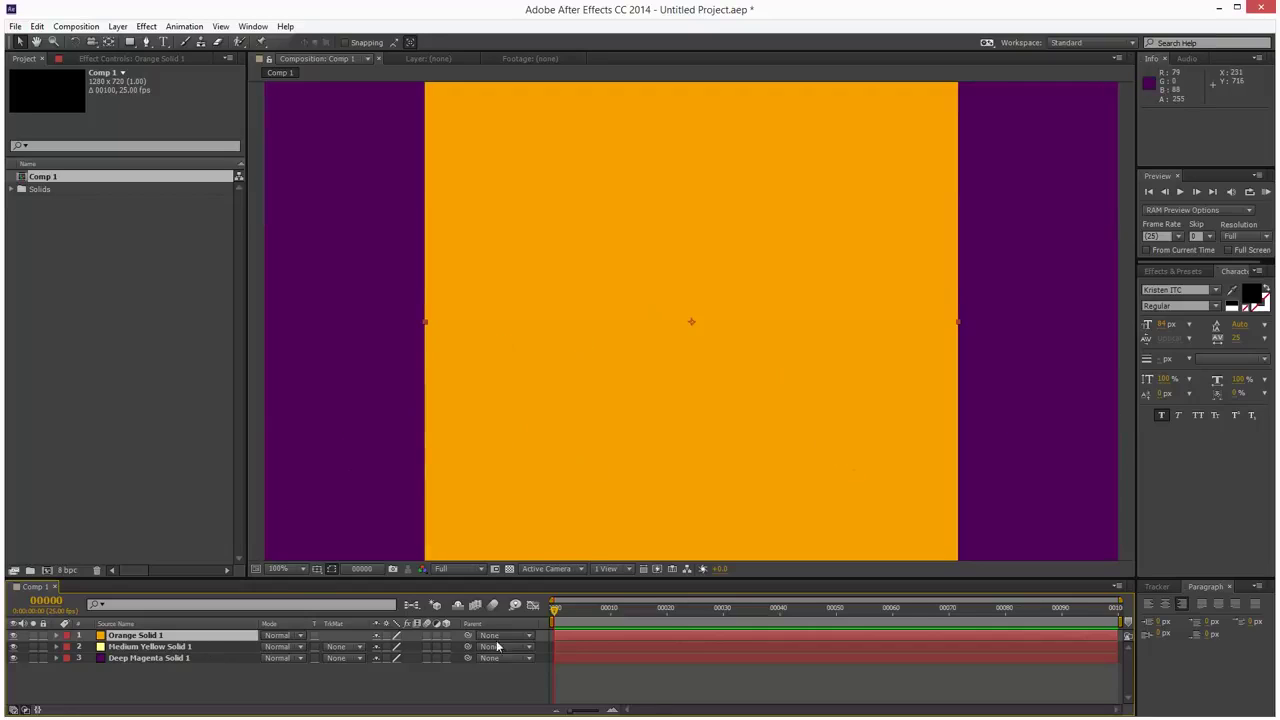
- Turn the orange, yellow and magenta solids into 3D layers
click(446, 636)
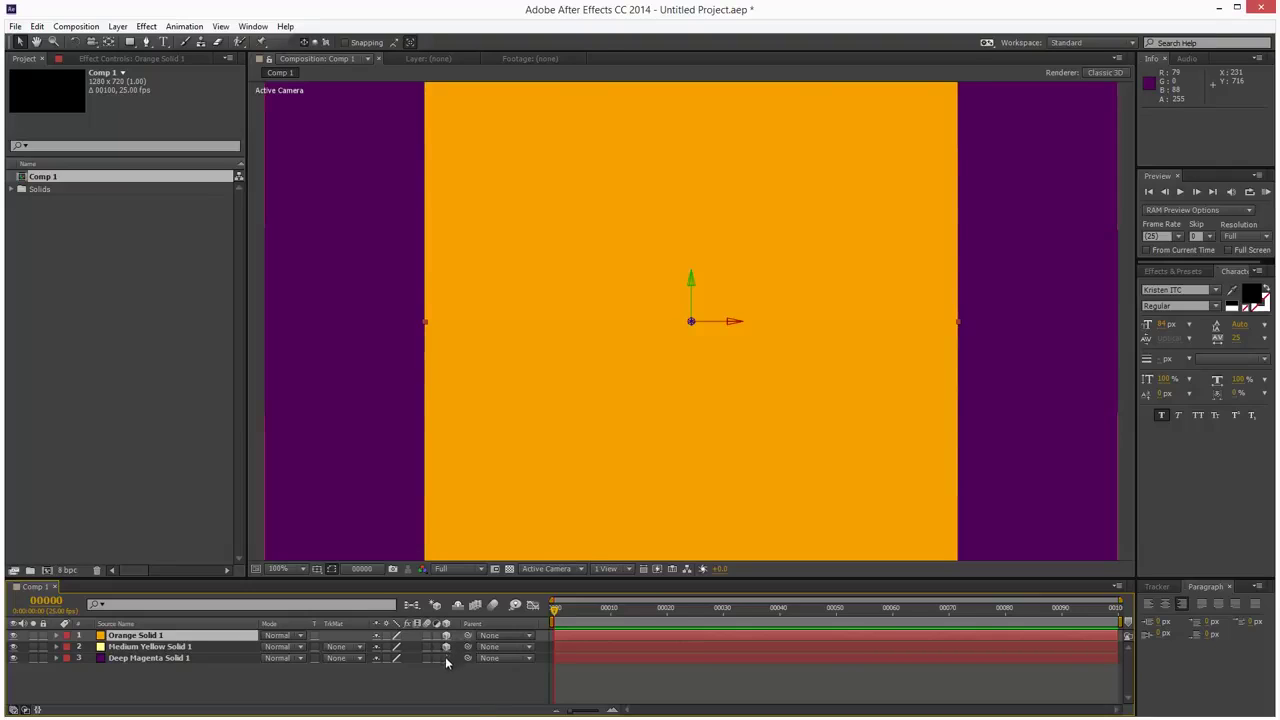
click(445, 657)
click(145, 657)
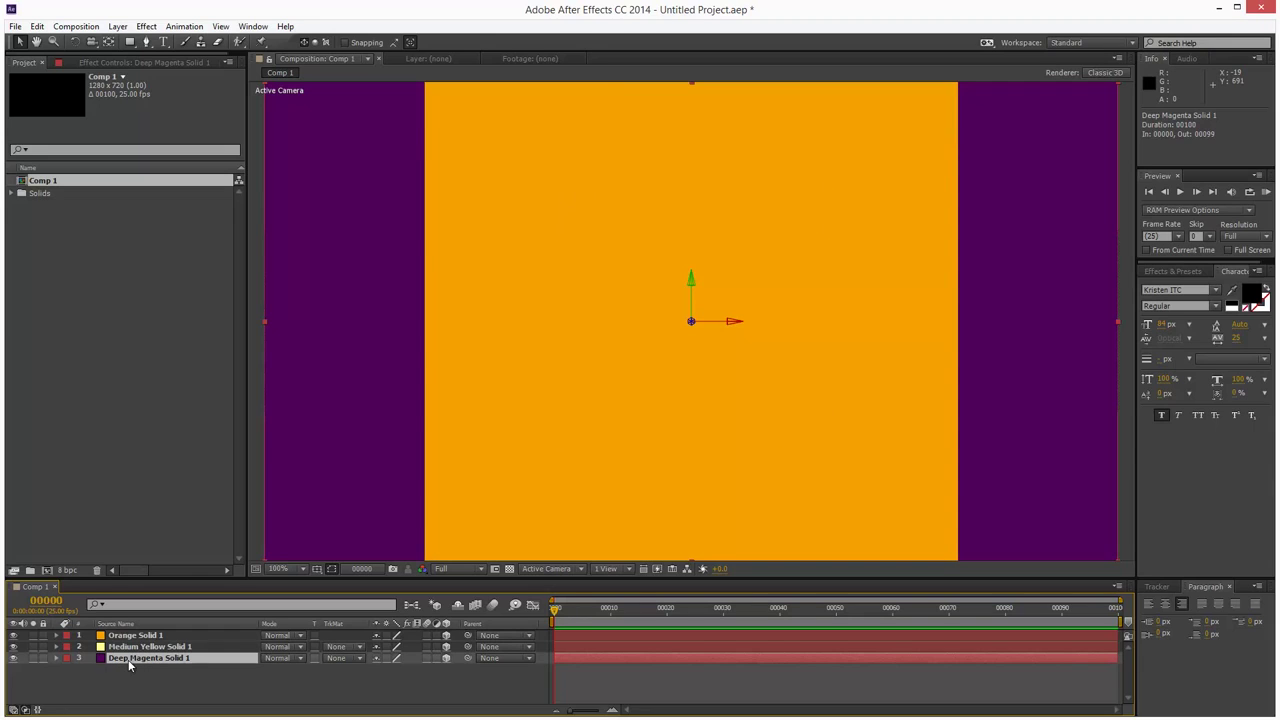
- Move the orange solid below the yellow one in the layer stack and deselect all layers
click(135, 635)
drag(135, 635, 140, 648)
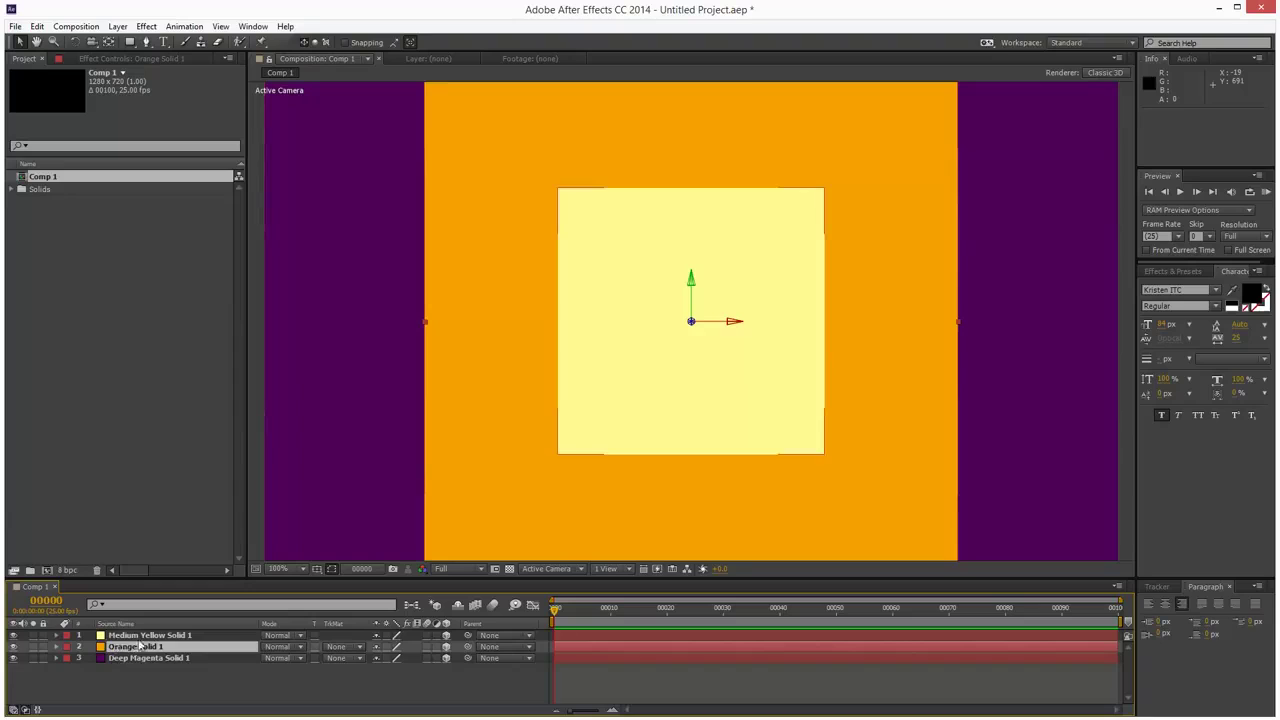
click(148, 673)
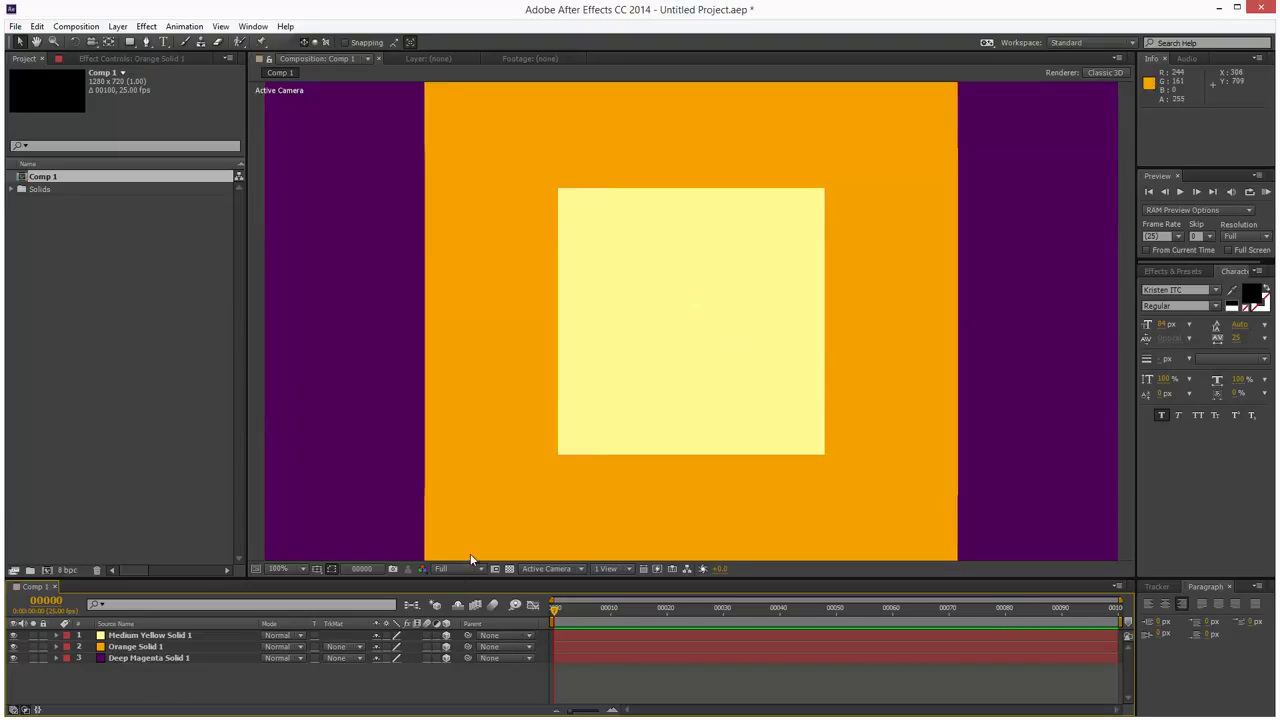
- Add a new camera layer to the composition
click(117, 26)
mouse_move(180, 45)
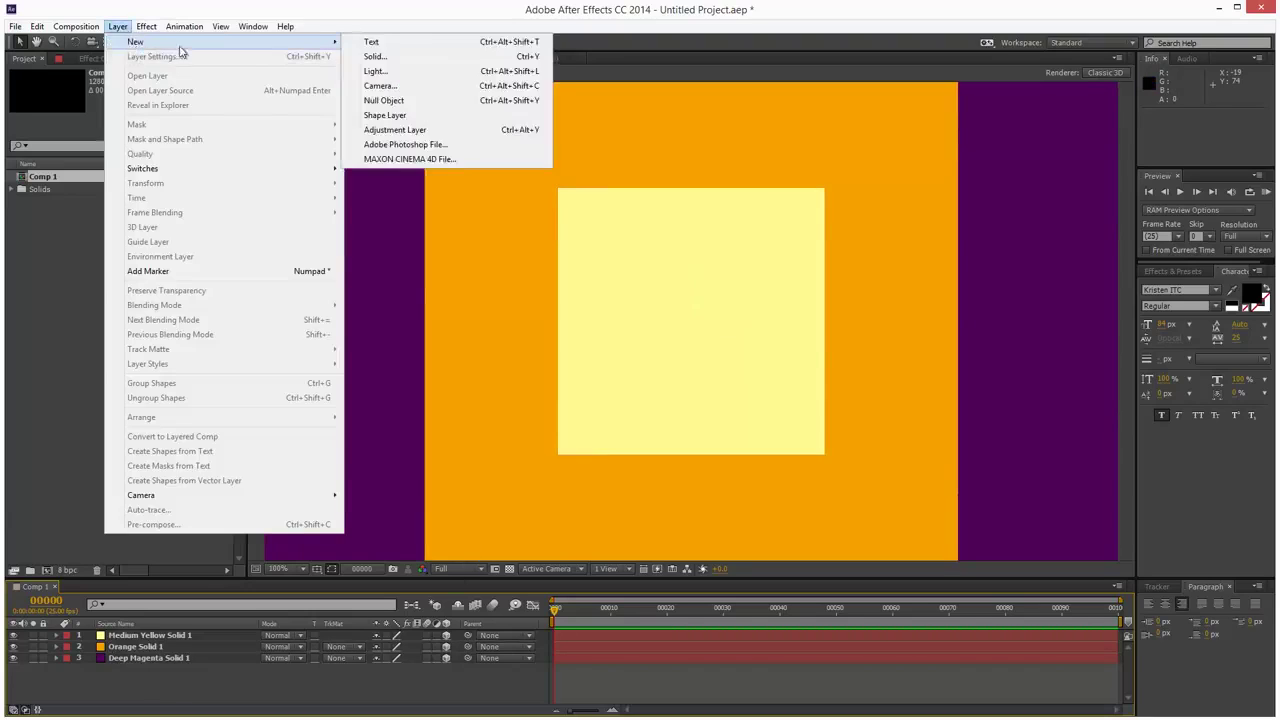
click(378, 86)
click(755, 488)
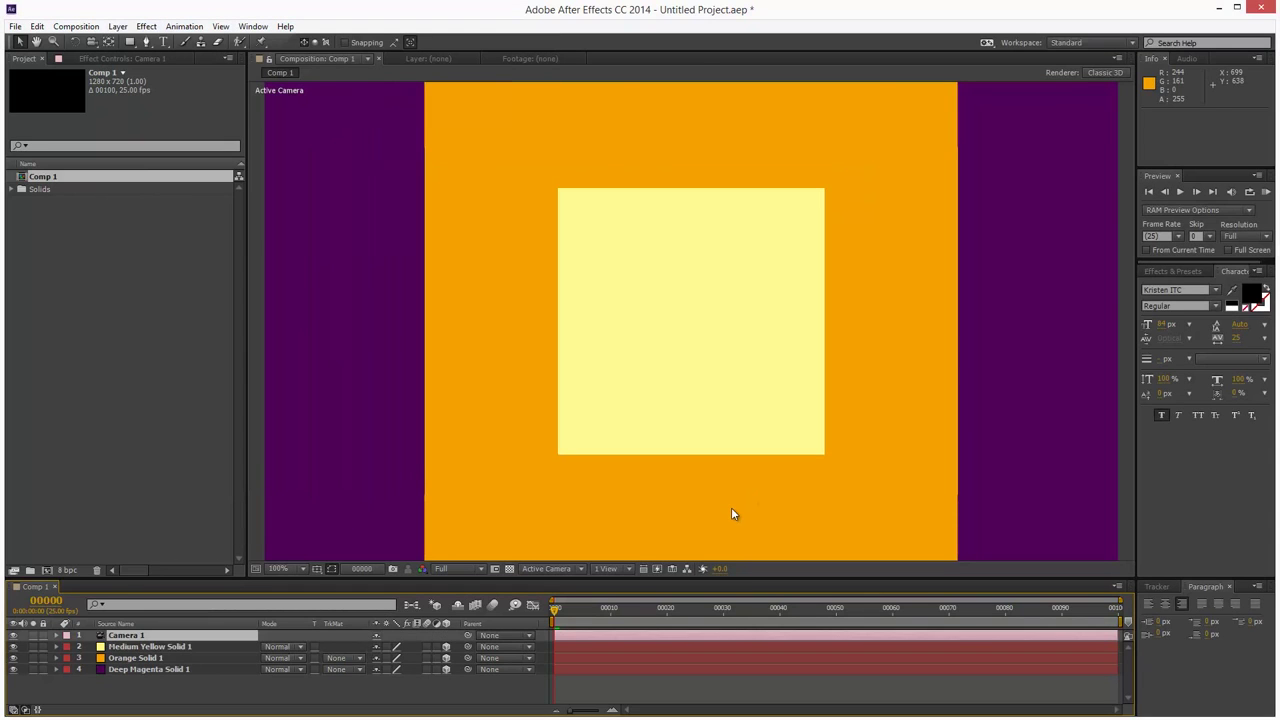
- Add a null object and parent the camera to it
click(117, 26)
mouse_move(135, 42)
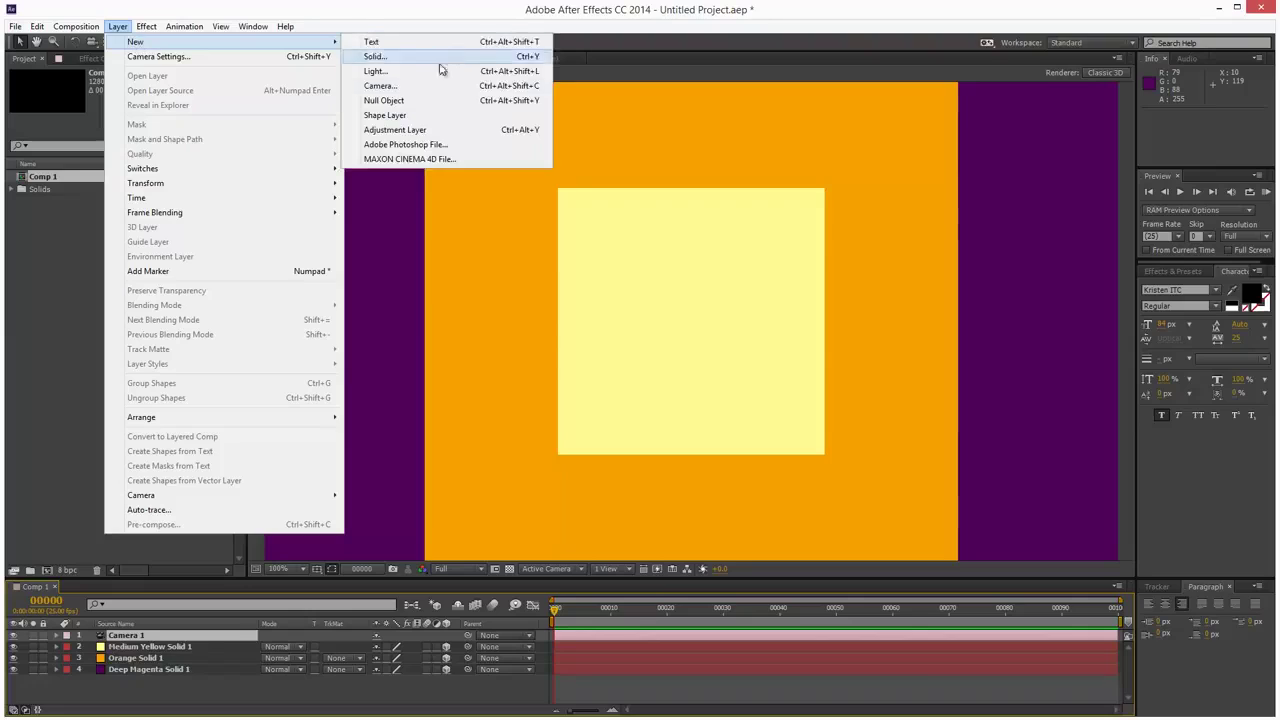
click(420, 99)
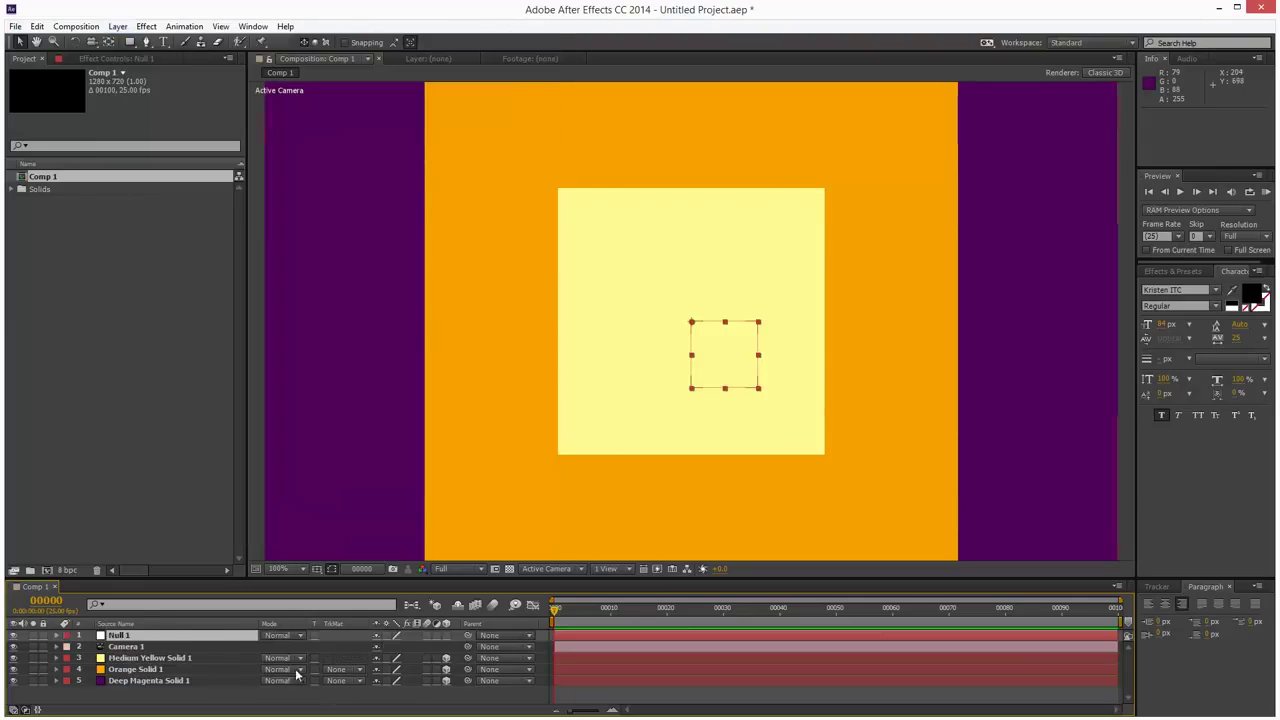
click(197, 646)
click(495, 650)
click(525, 682)
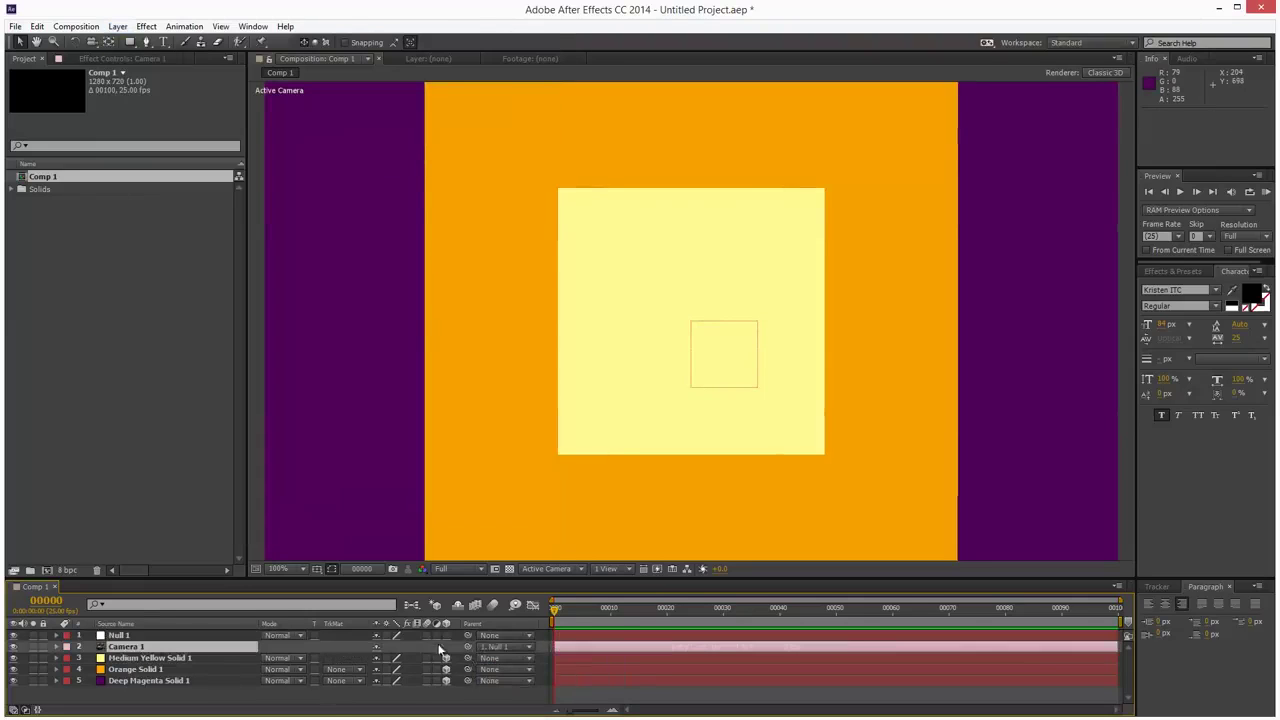
- Make the null object a 3D layer and switch the composition view to Custom View 1
click(570, 571)
click(605, 711)
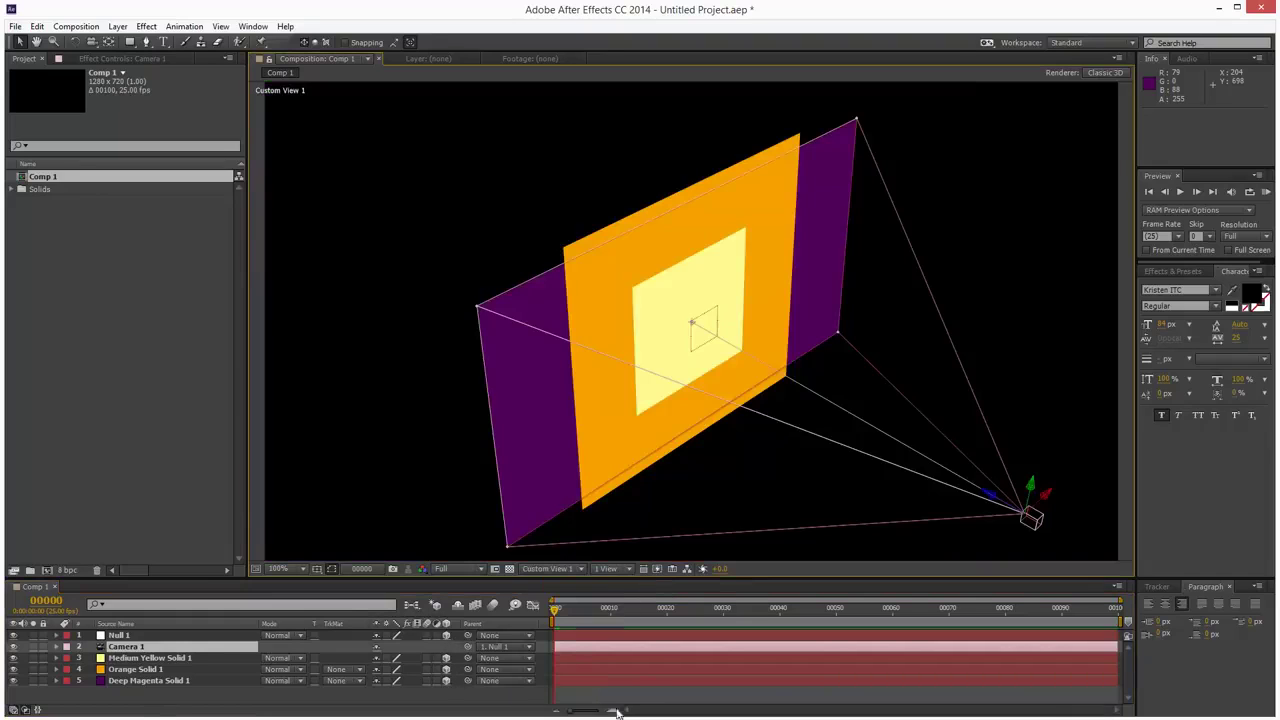
- Push the deep magenta solid back along the Z axis and set its Z position to 800
click(163, 683)
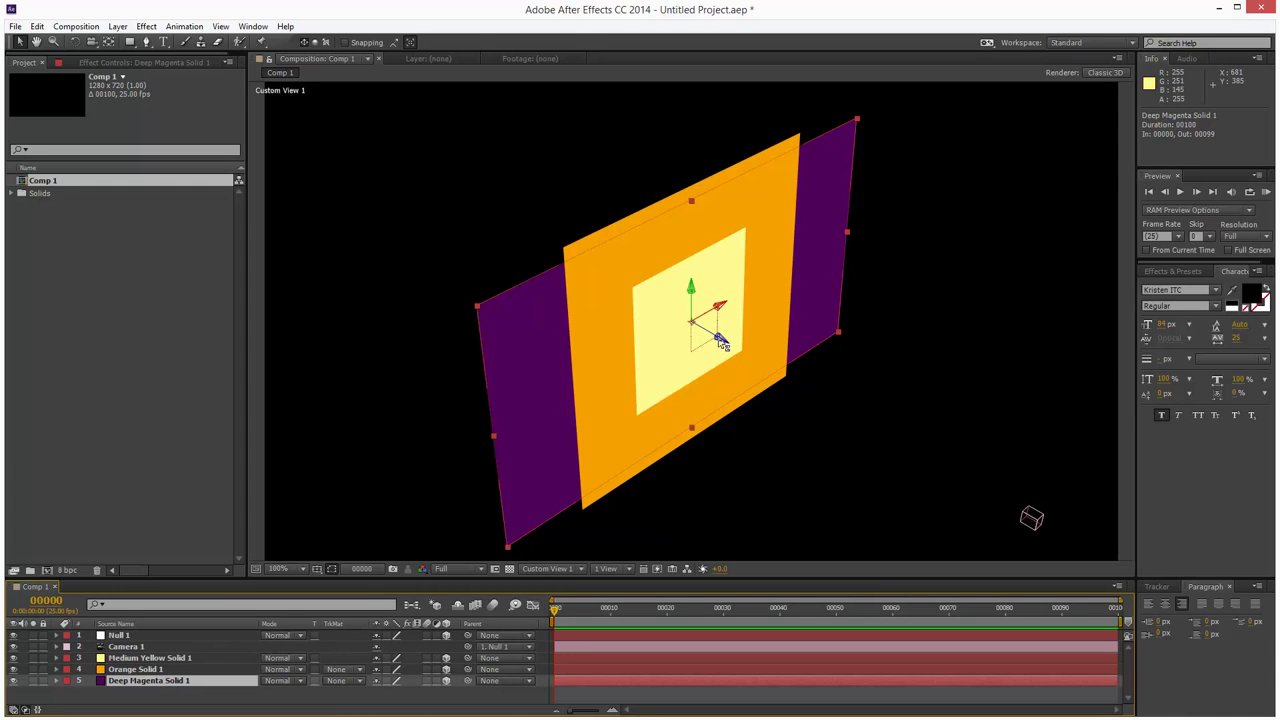
drag(720, 340, 445, 239)
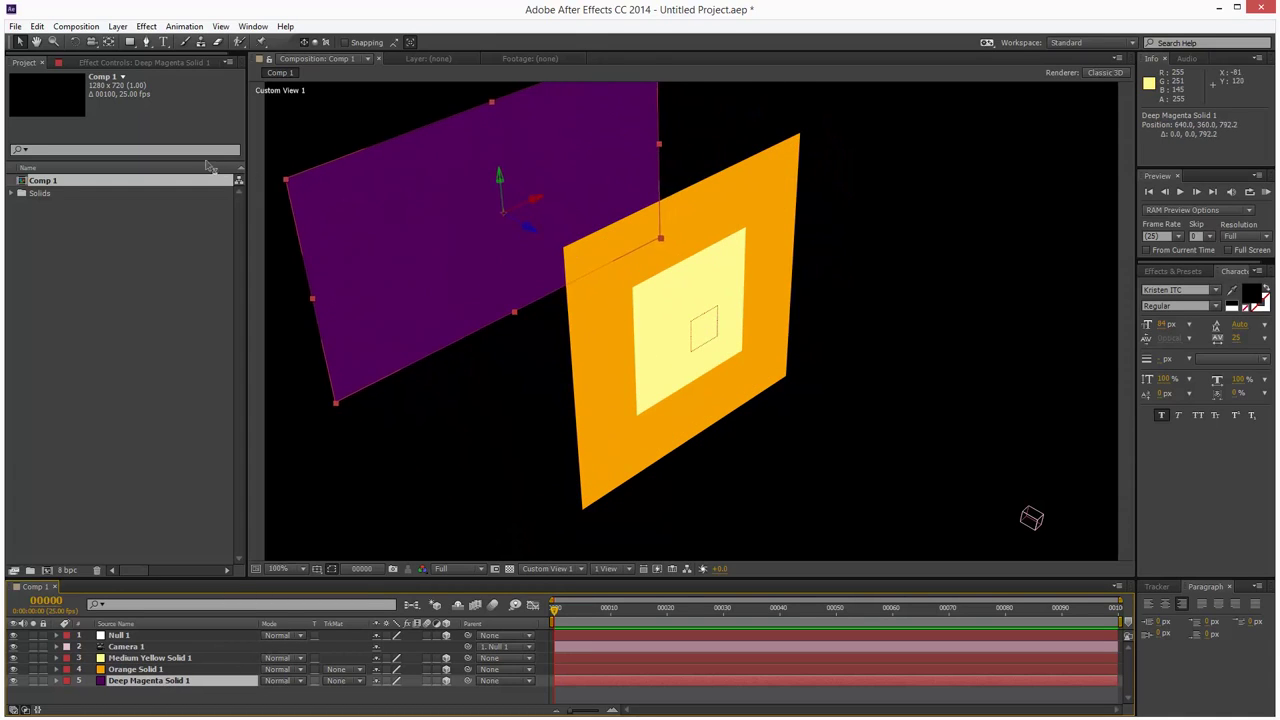
click(196, 683)
key(p)
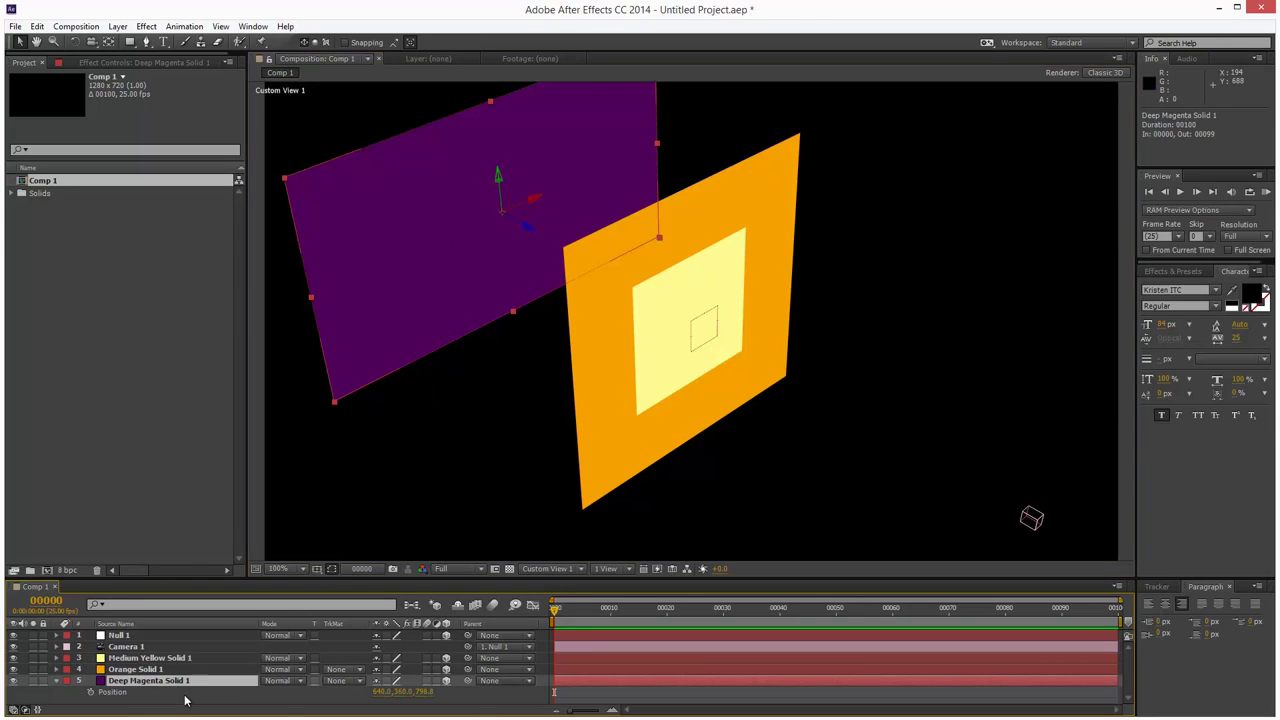
click(418, 692)
key(Return)
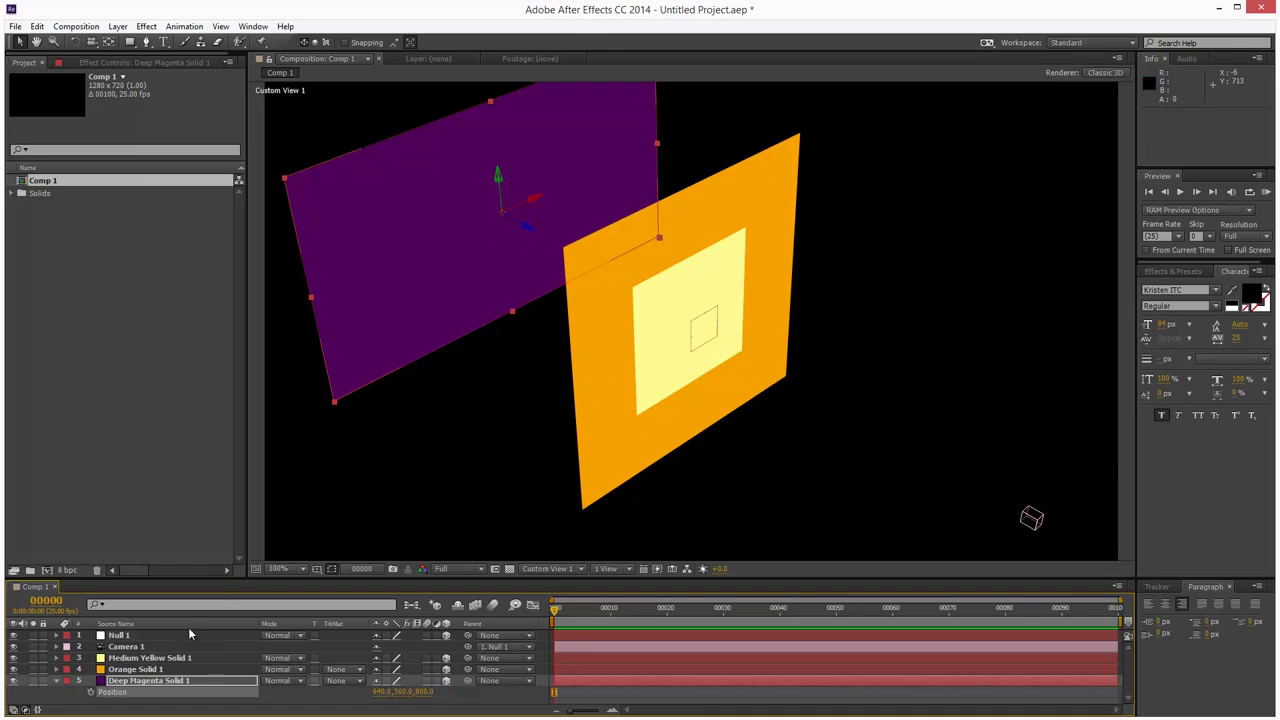
- Show the orange solid's Position property and set its Z position to 400
click(168, 670)
key(p)
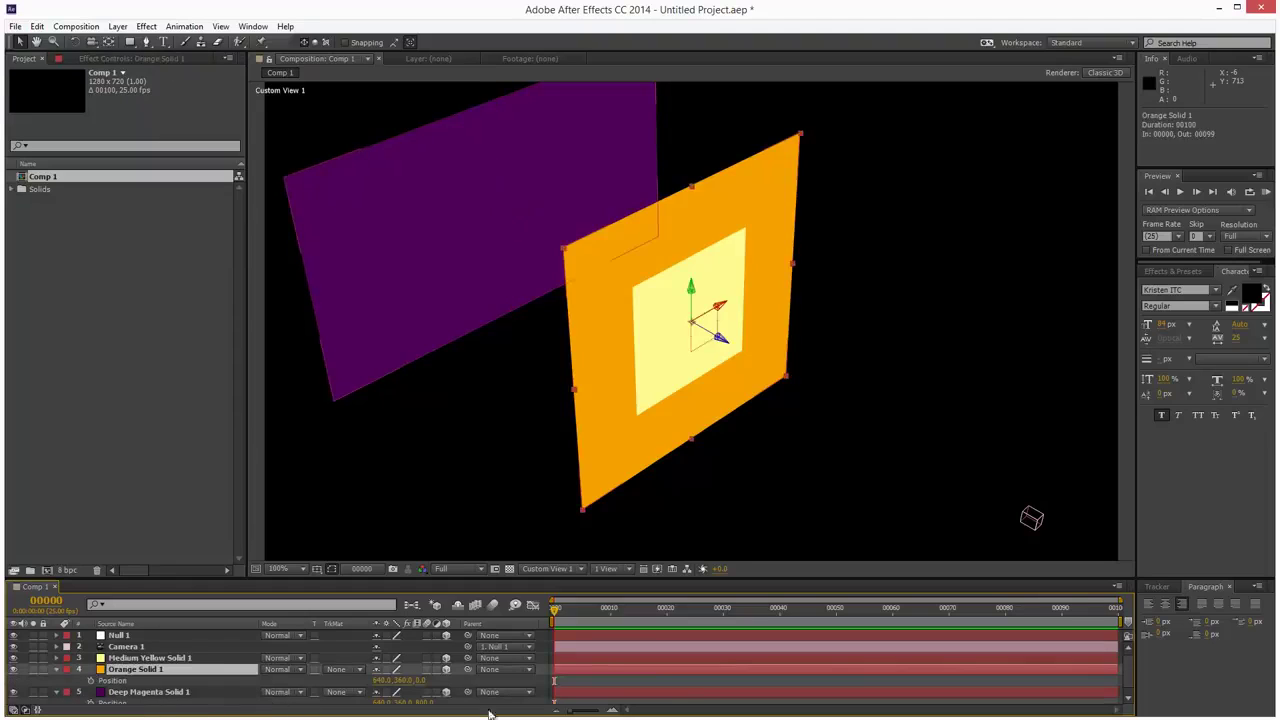
click(426, 680)
text(400)
key(Return)
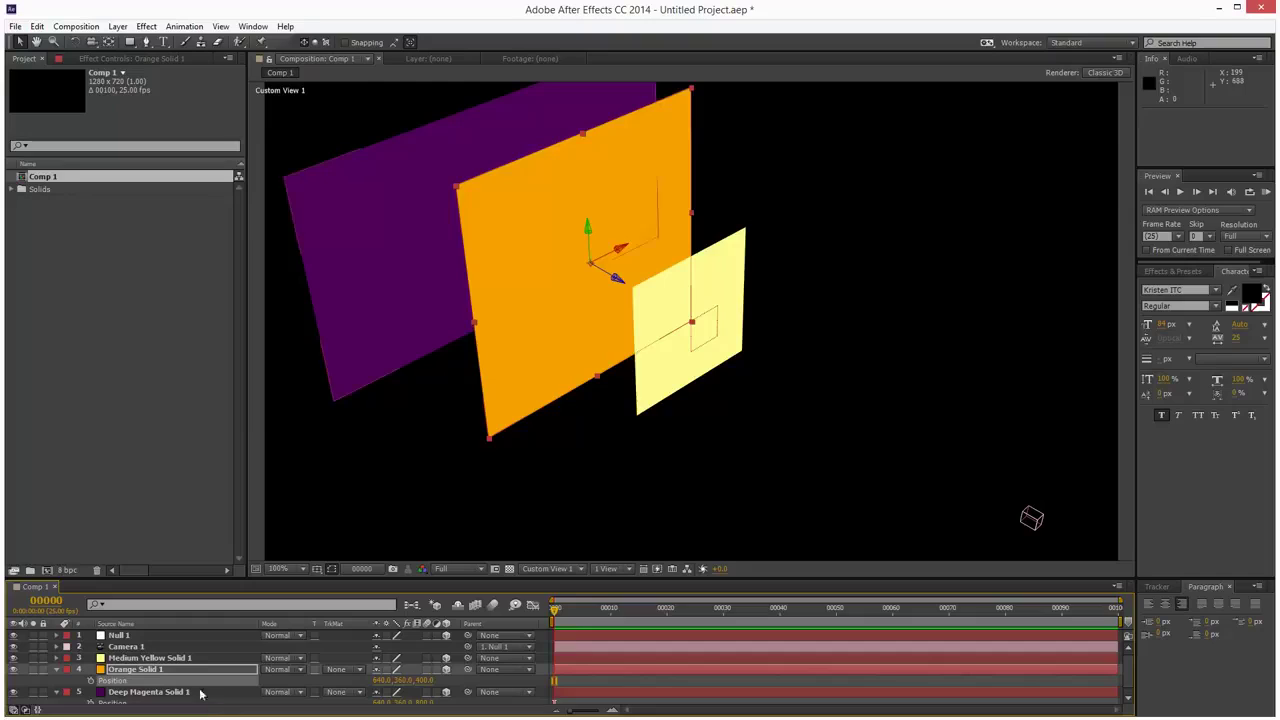
- Show the yellow solid's Position property and switch the composition view to Active Camera
click(154, 659)
key(p)
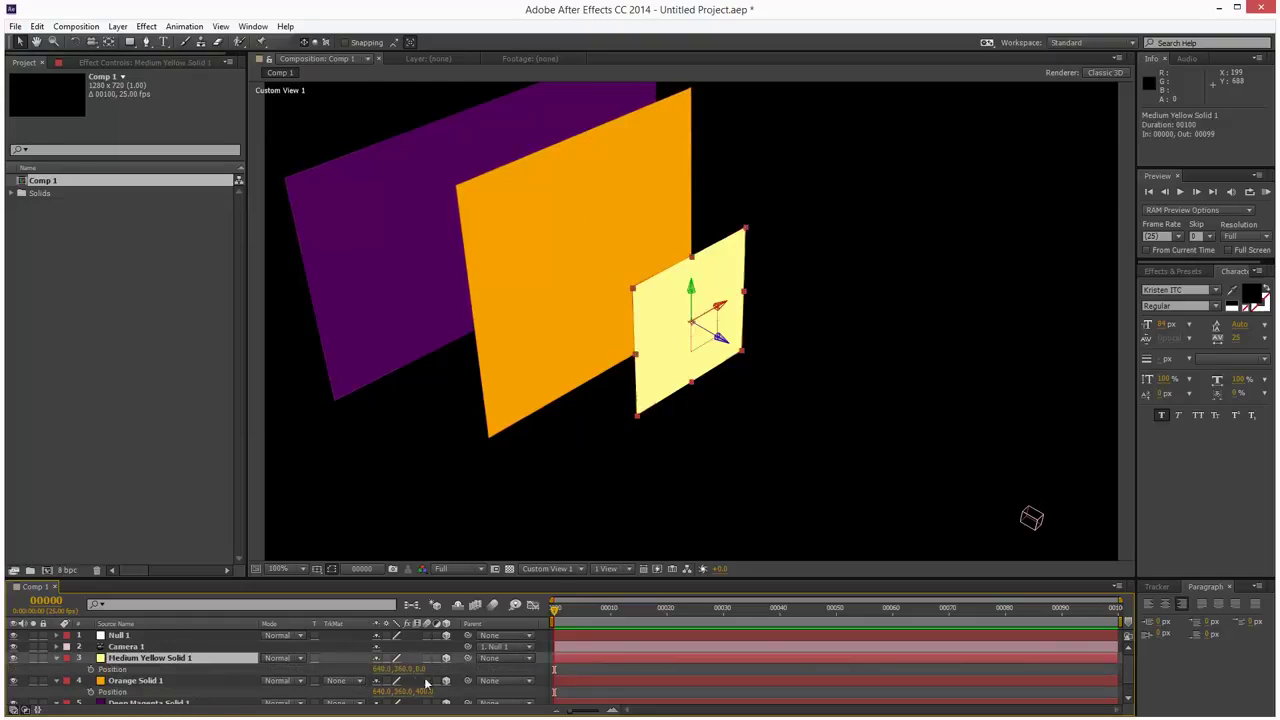
click(547, 568)
click(565, 585)
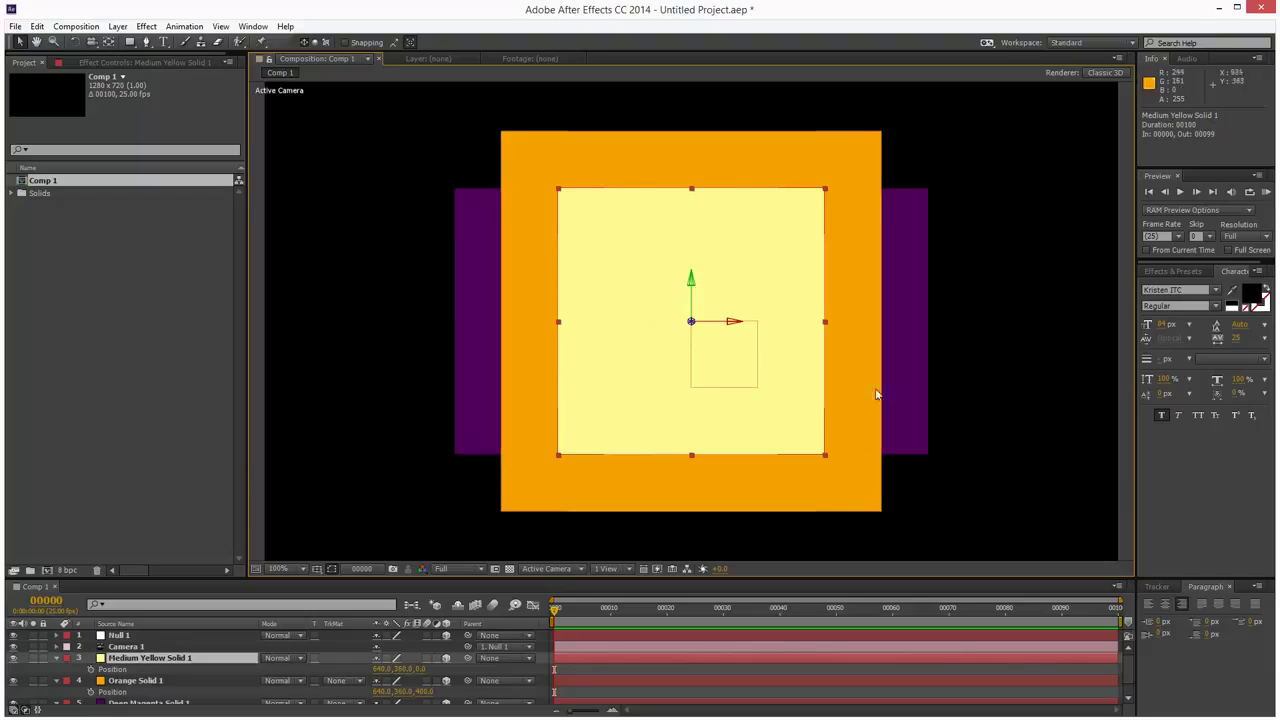
- Collapse the solids' properties and move the deep magenta solid above the yellow and orange solids in the layer stack
click(56, 658)
click(56, 669)
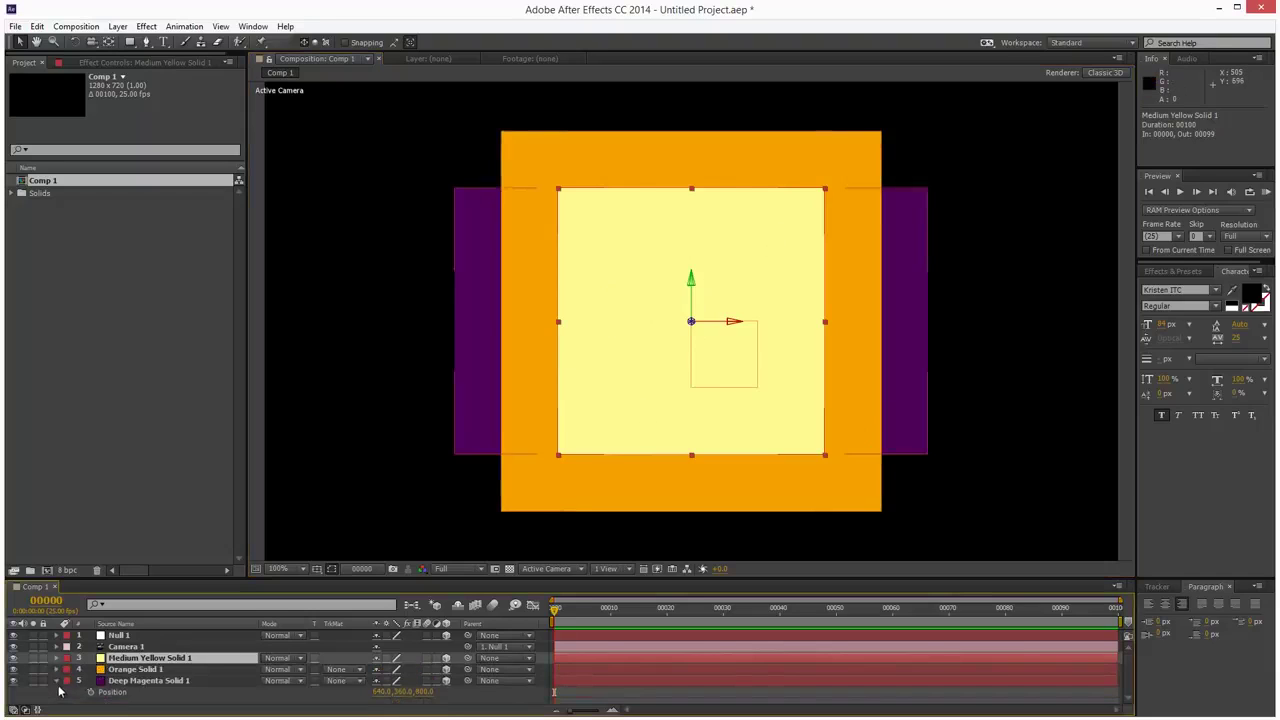
click(136, 681)
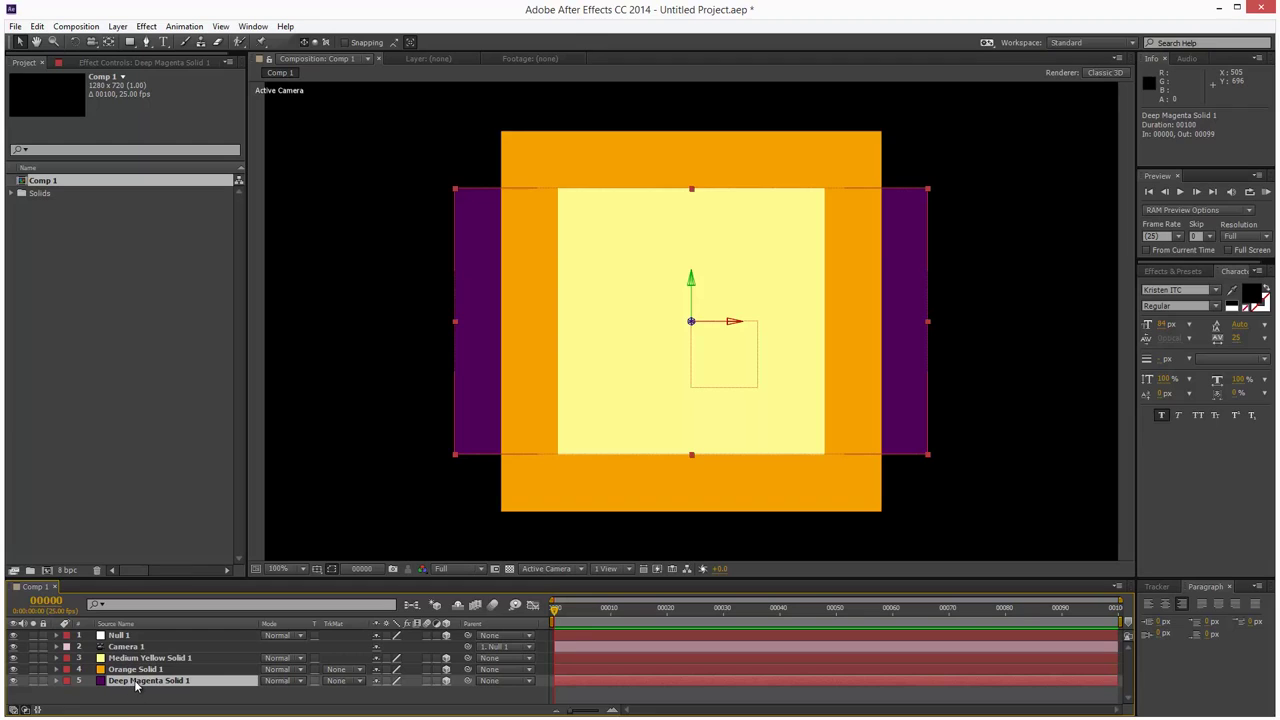
drag(135, 683, 127, 661)
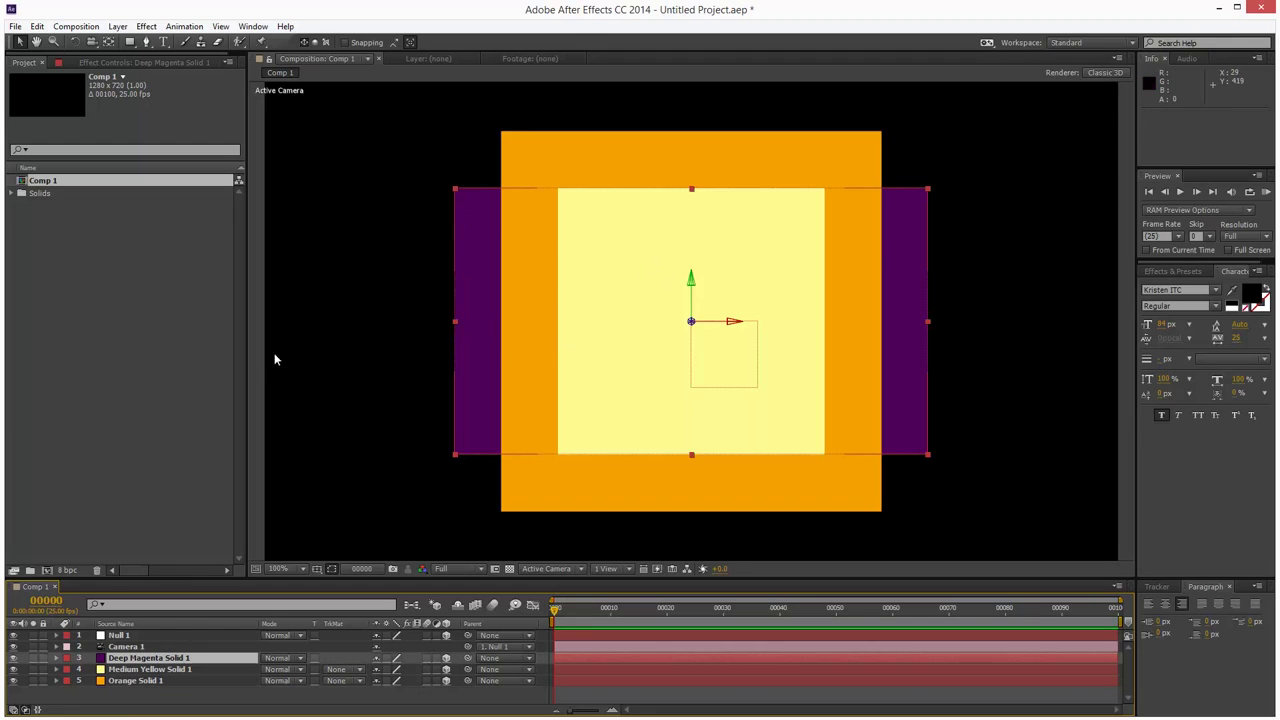
- Try restacking the orange and yellow solids above the deep magenta solid in the layer order
click(140, 681)
drag(140, 684, 140, 658)
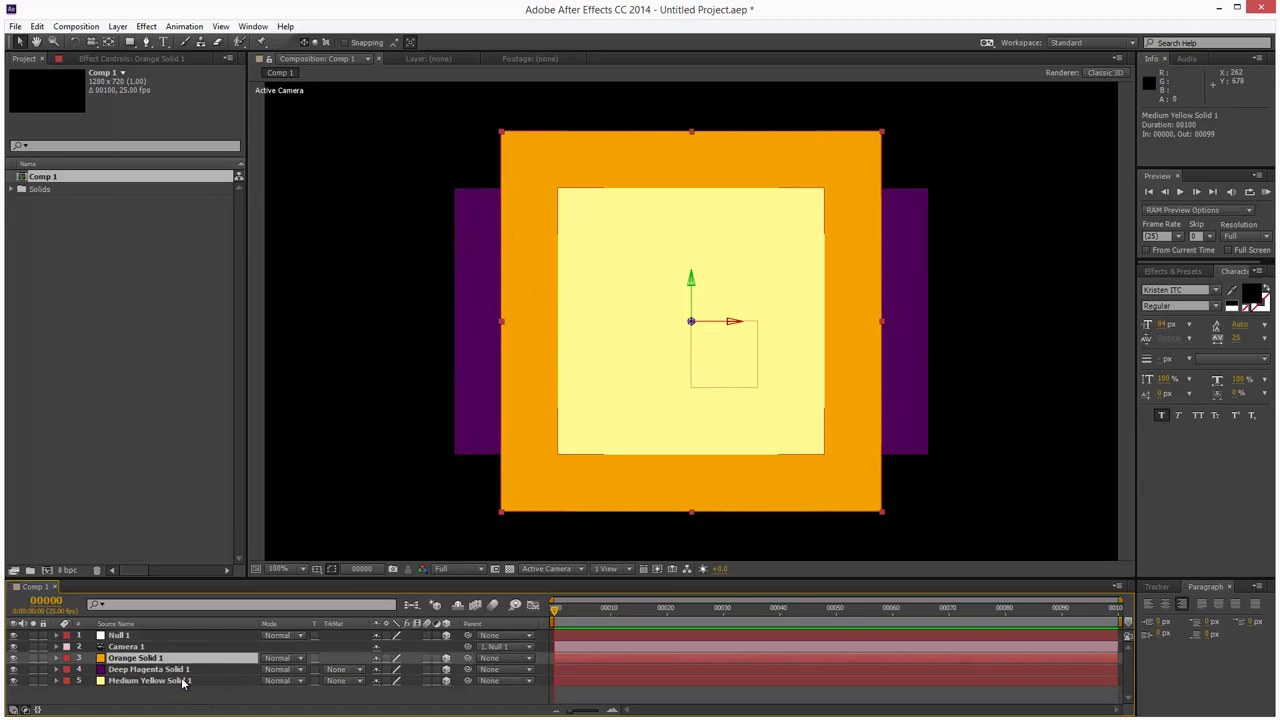
drag(155, 681, 153, 661)
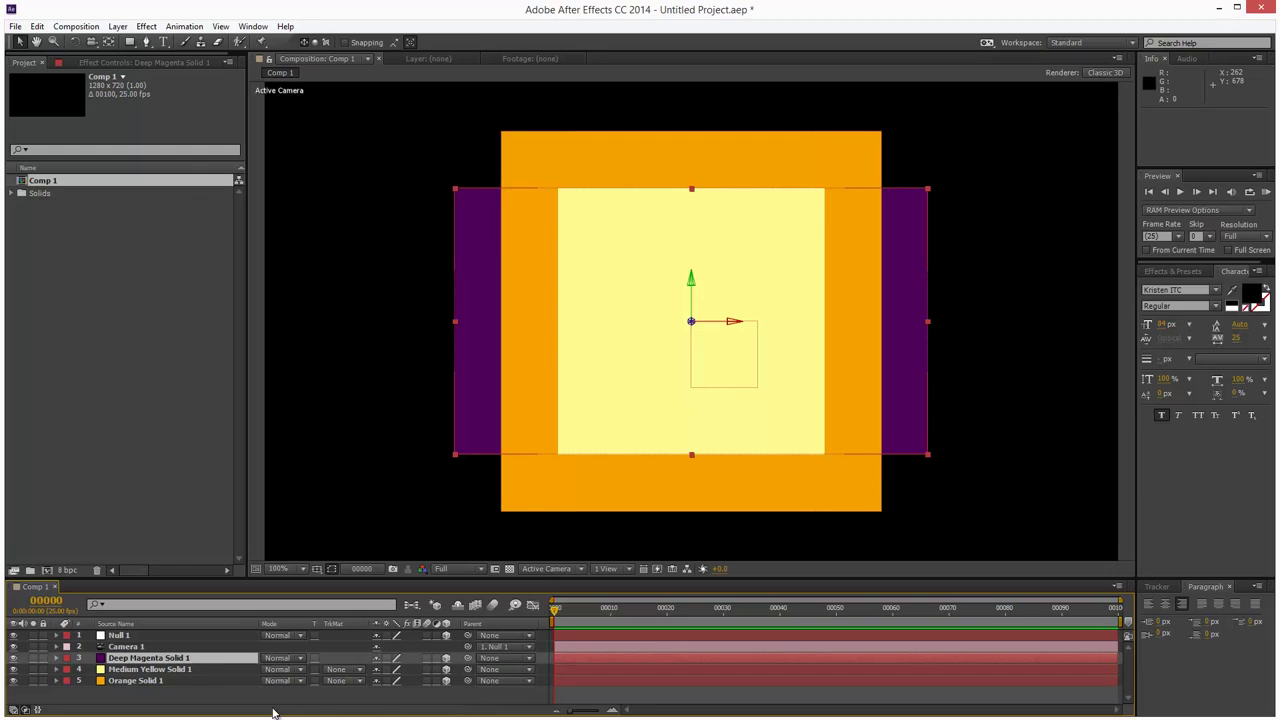
- Reveal the Position property of the deep magenta, yellow and orange solids to compare their Z values
key(p)
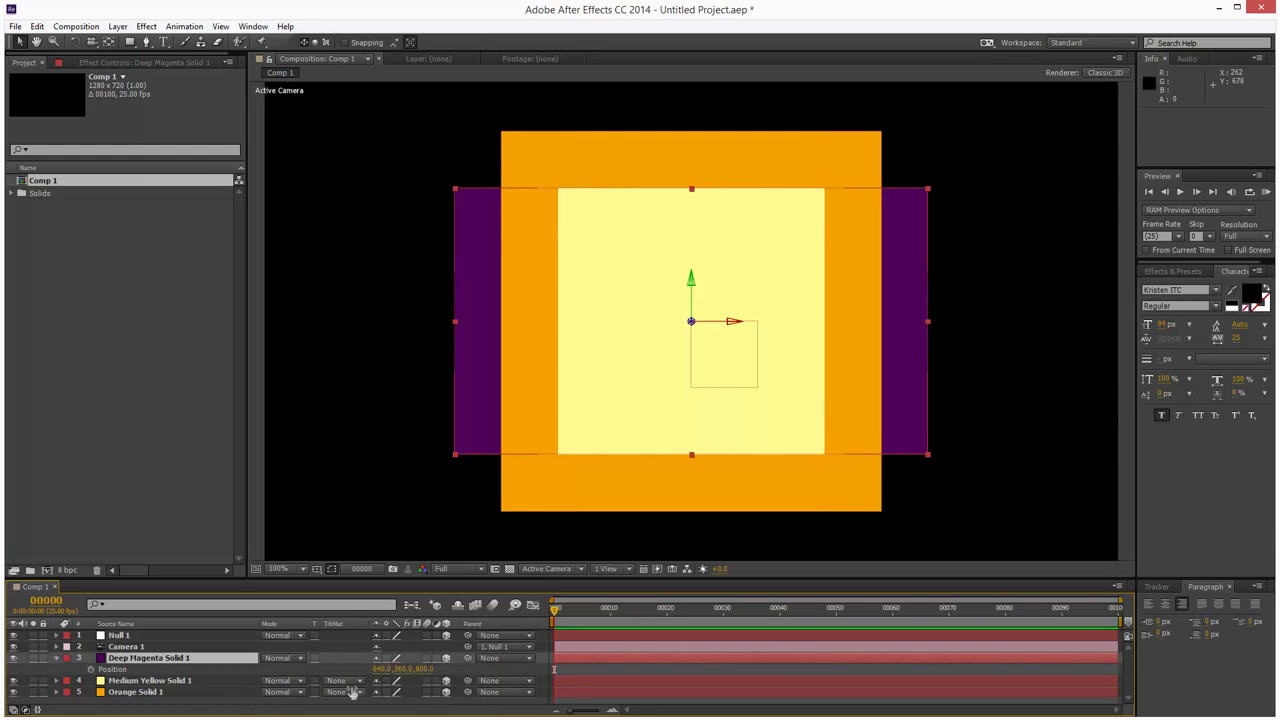
click(195, 684)
key(p)
click(197, 703)
key(p)
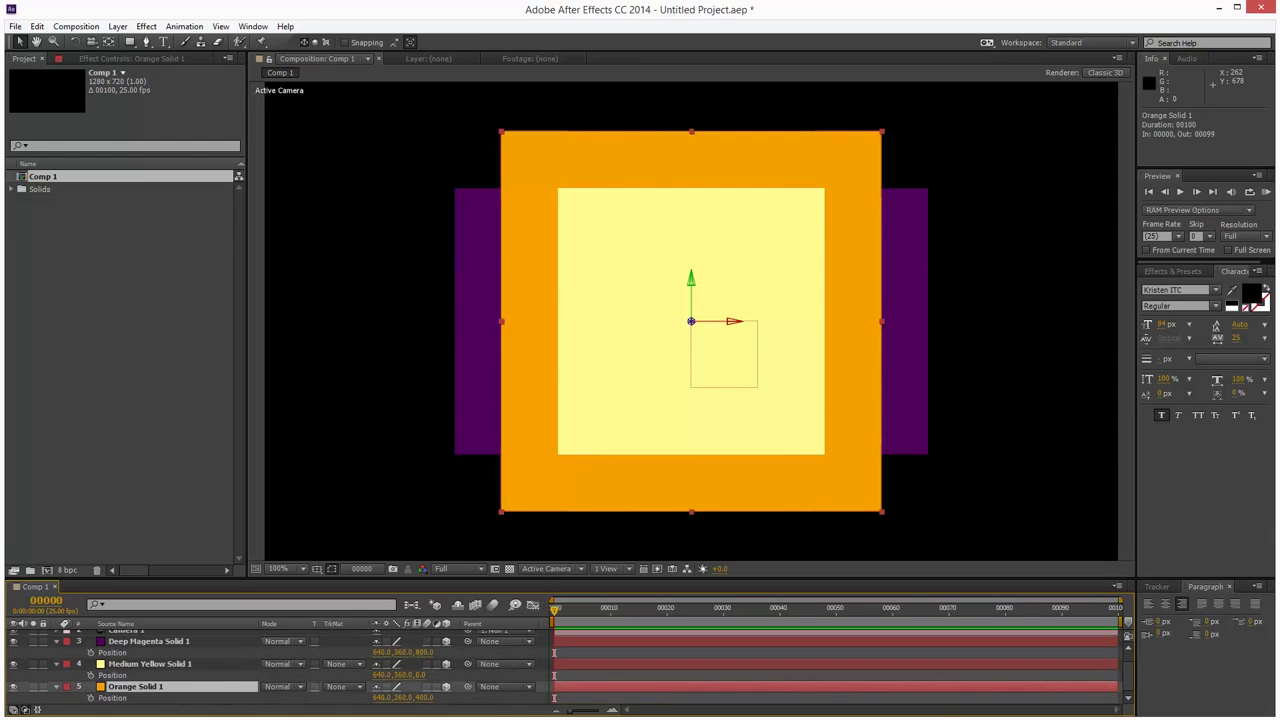
ctrl+click(175, 643)
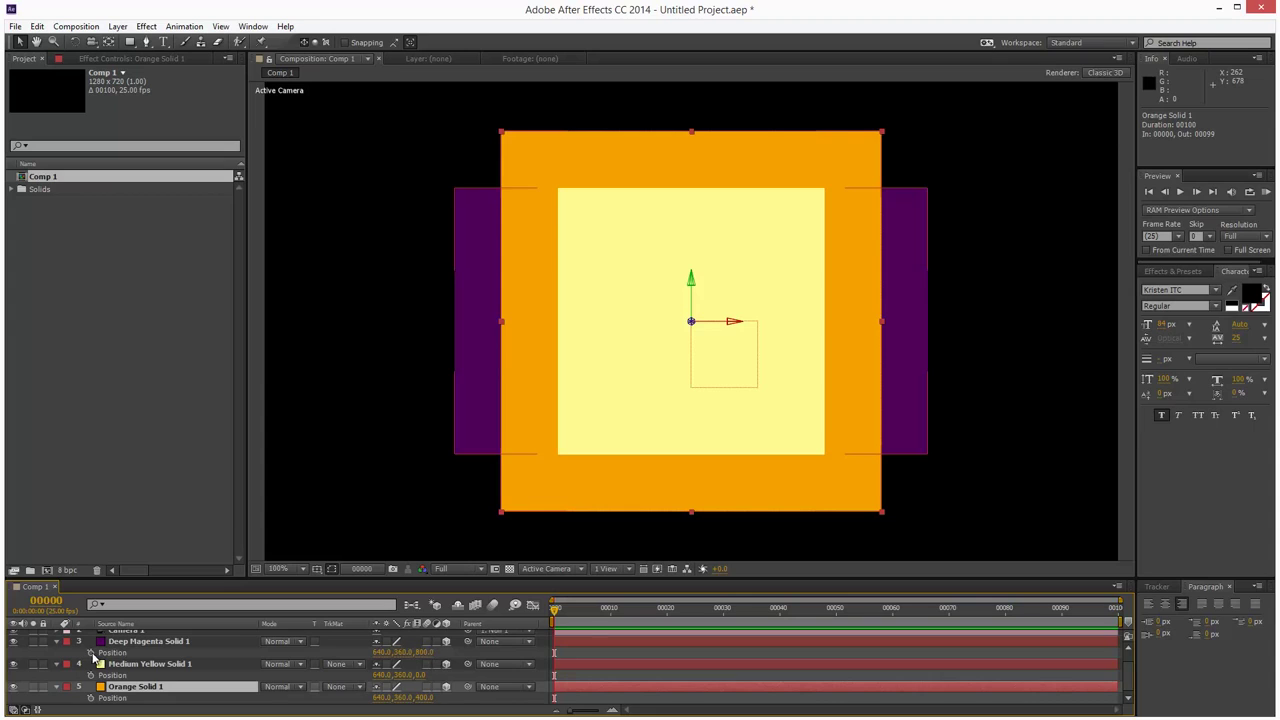
click(145, 663)
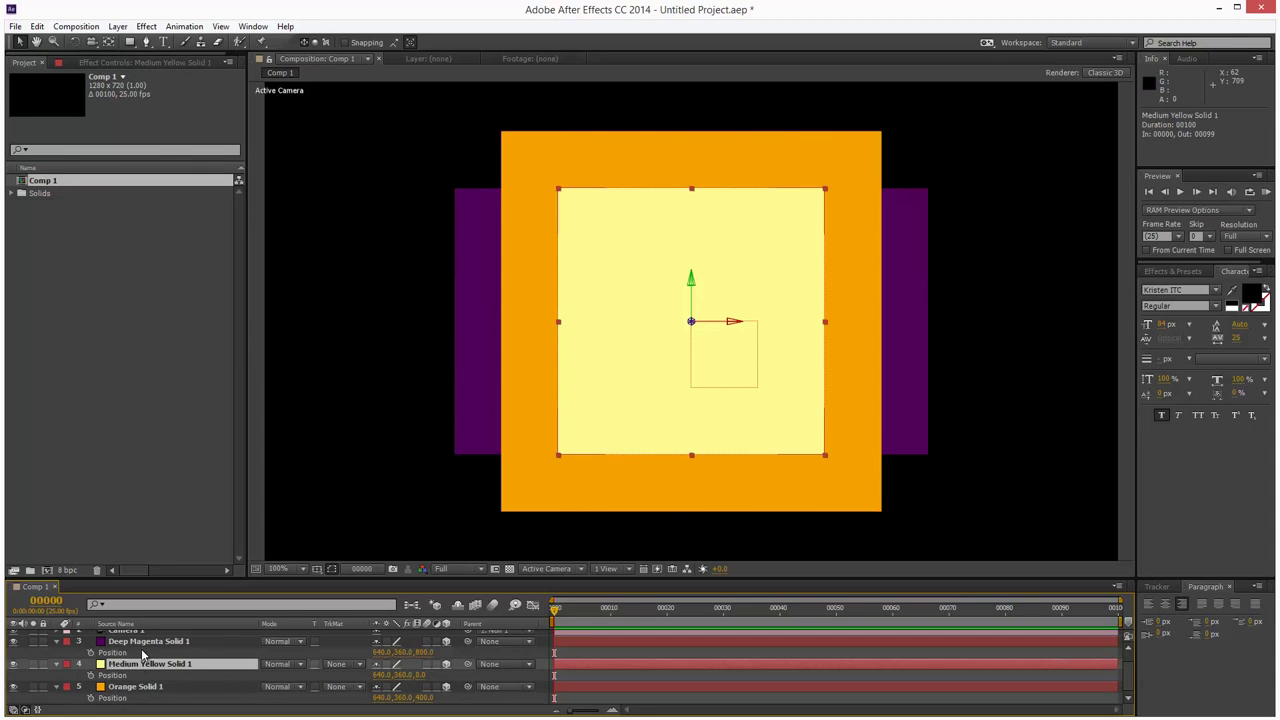
- Move the deep magenta solid between the yellow and orange solids in the layer stack, with its and the yellow solid's properties collapsed
drag(140, 641, 95, 634)
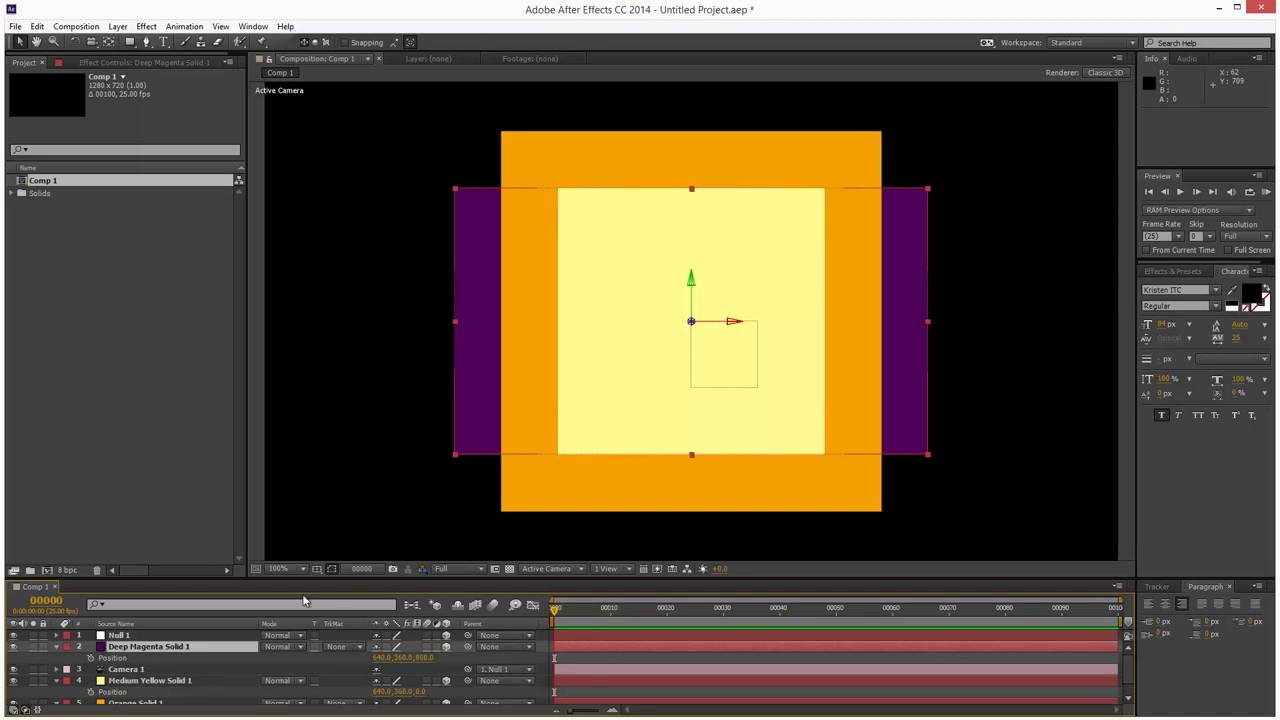
click(56, 647)
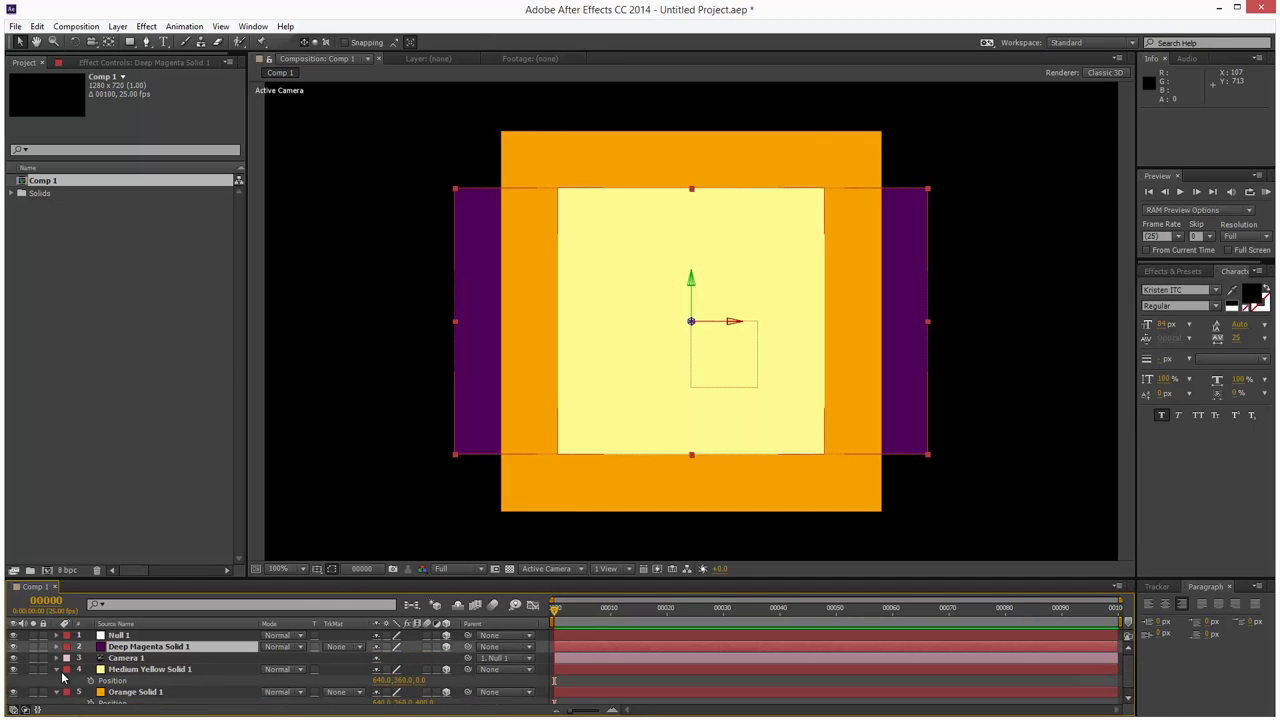
click(56, 669)
drag(145, 647, 160, 676)
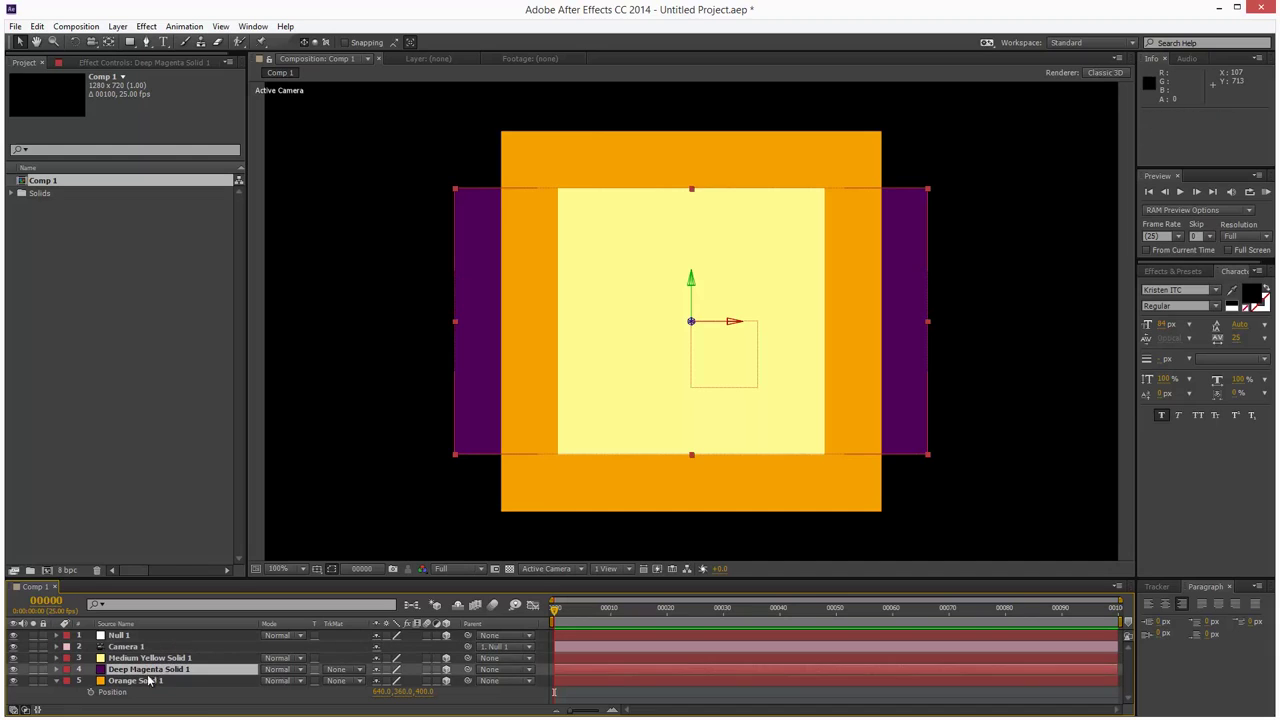
- Set the orange solid's Z position to 800 and try stacking it above and below the deep magenta solid
key(p)
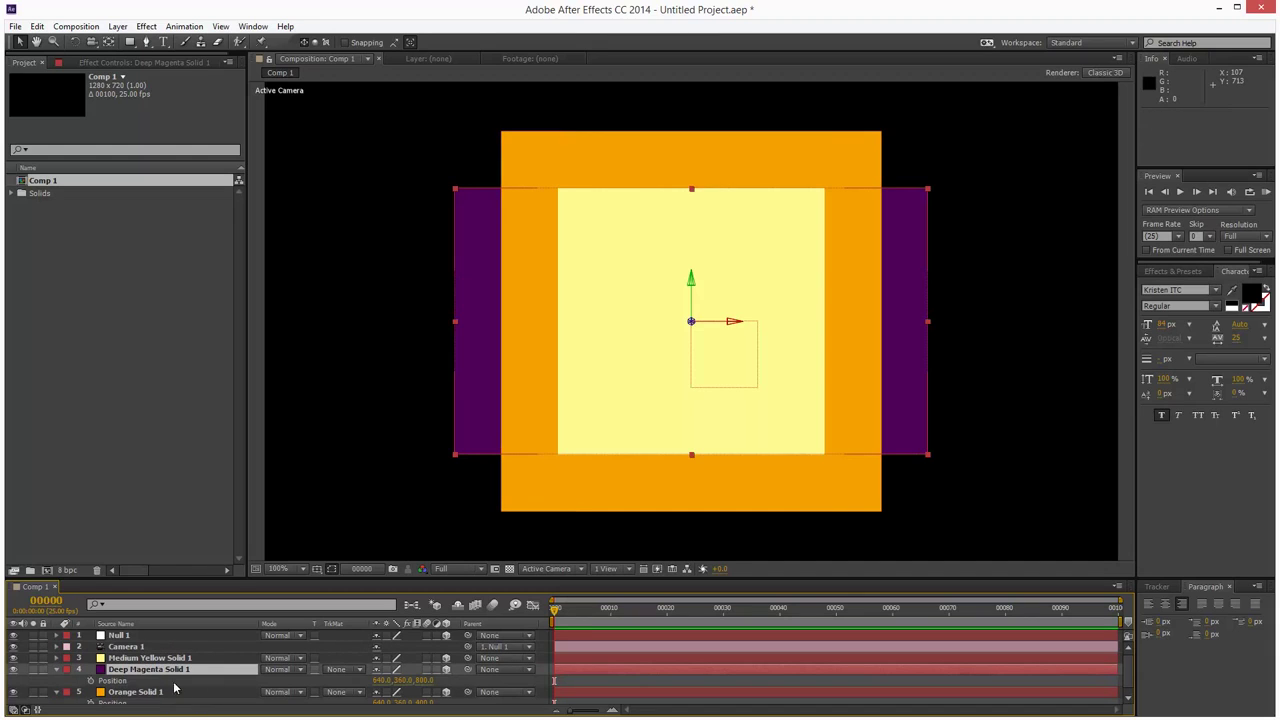
click(140, 692)
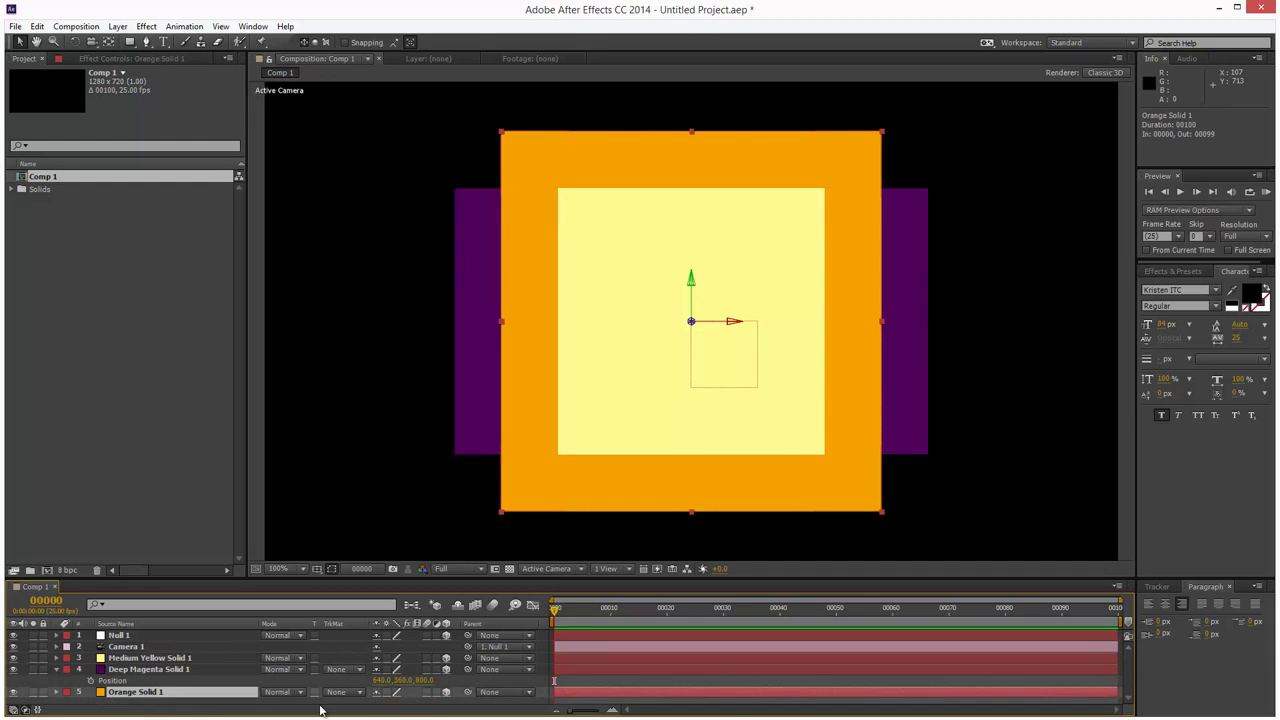
key(p)
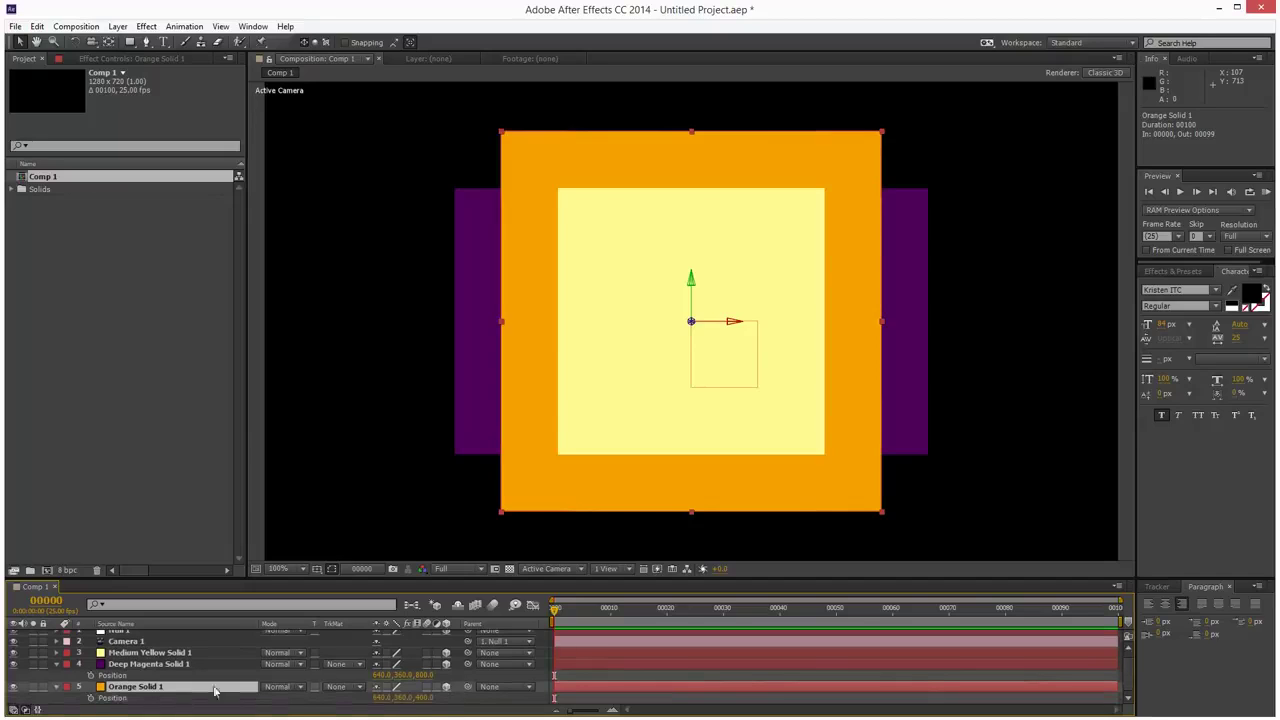
click(427, 698)
text(800)
key(Return)
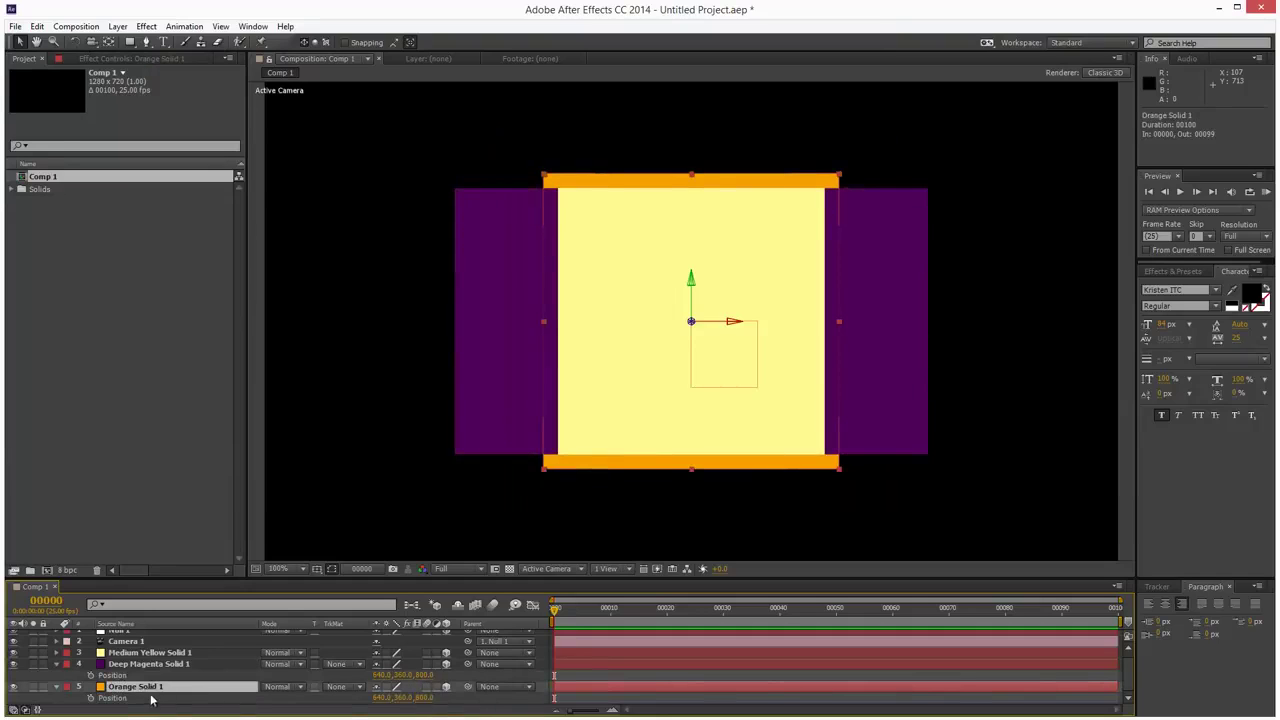
drag(138, 686, 143, 665)
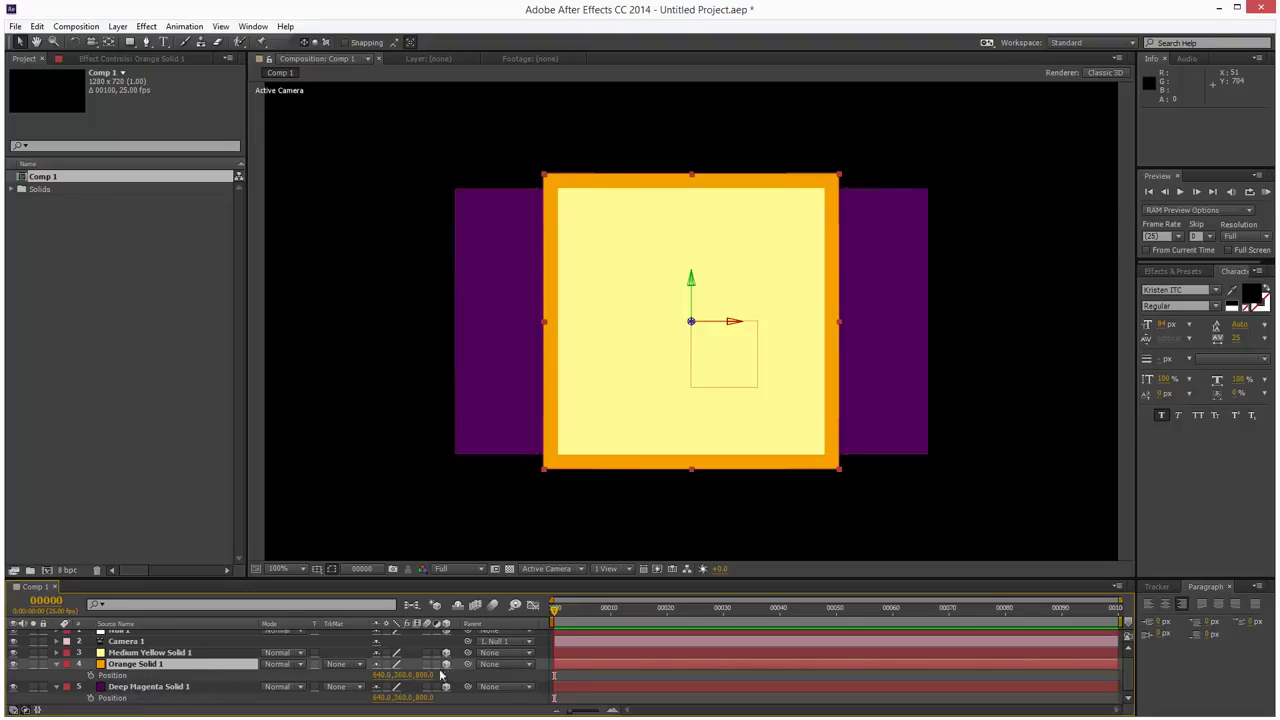
drag(152, 689, 155, 665)
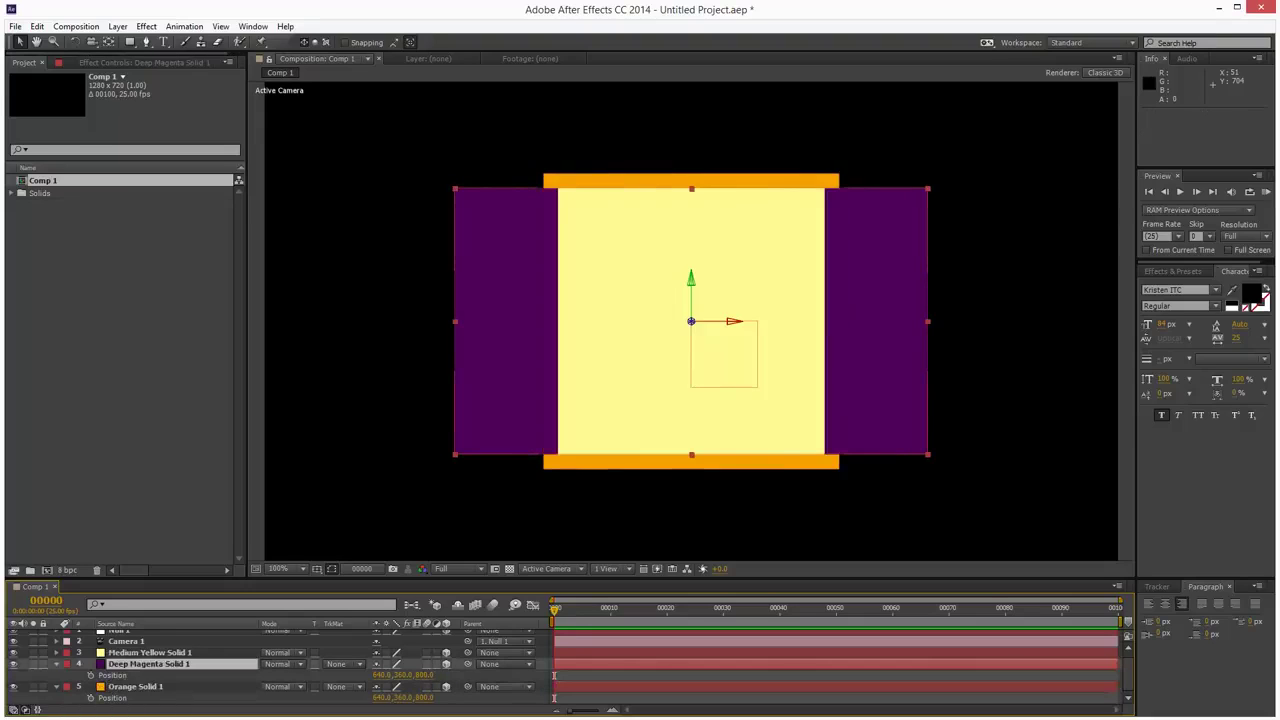
- Show the yellow solid's Position property and set its Z position to 800
click(160, 652)
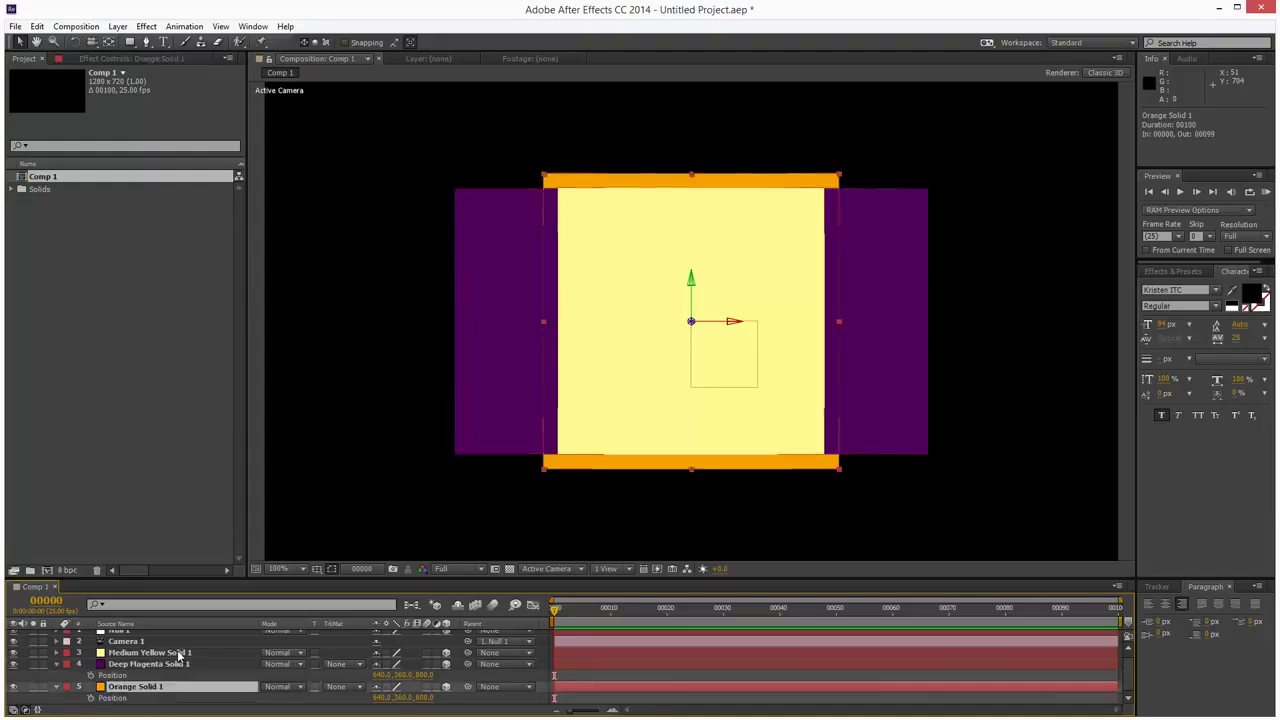
key(p)
click(427, 663)
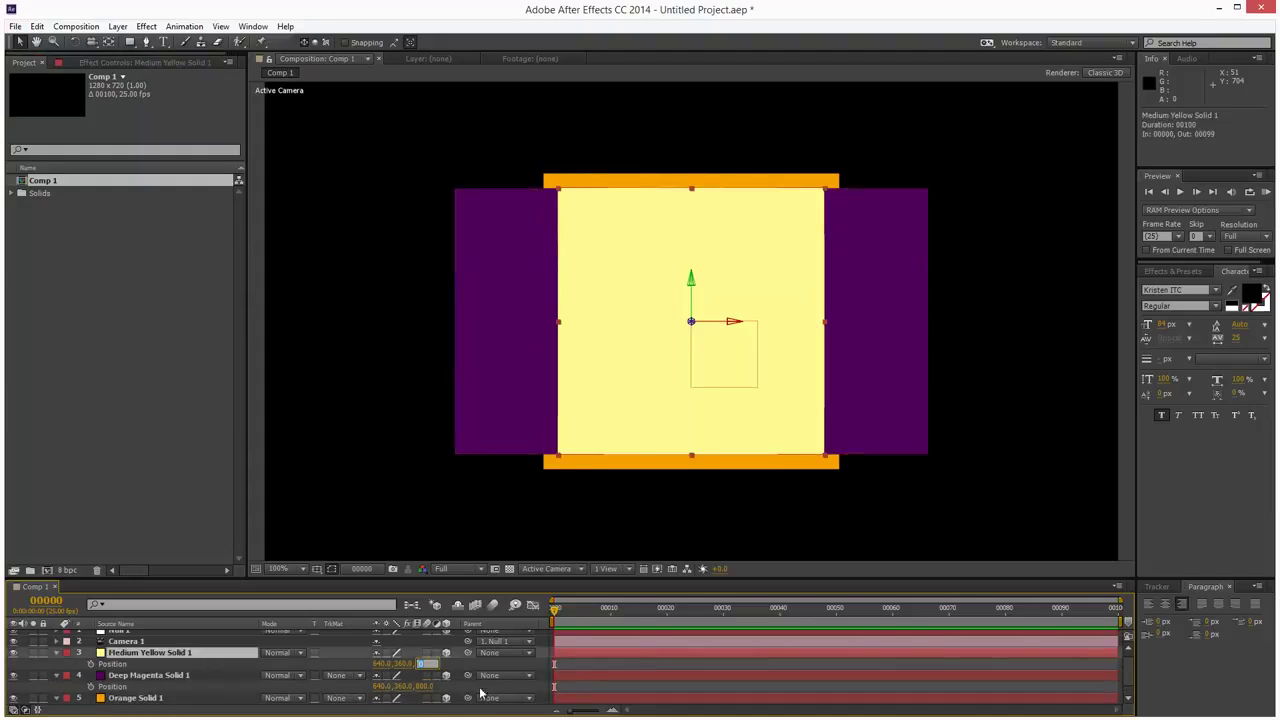
text(800)
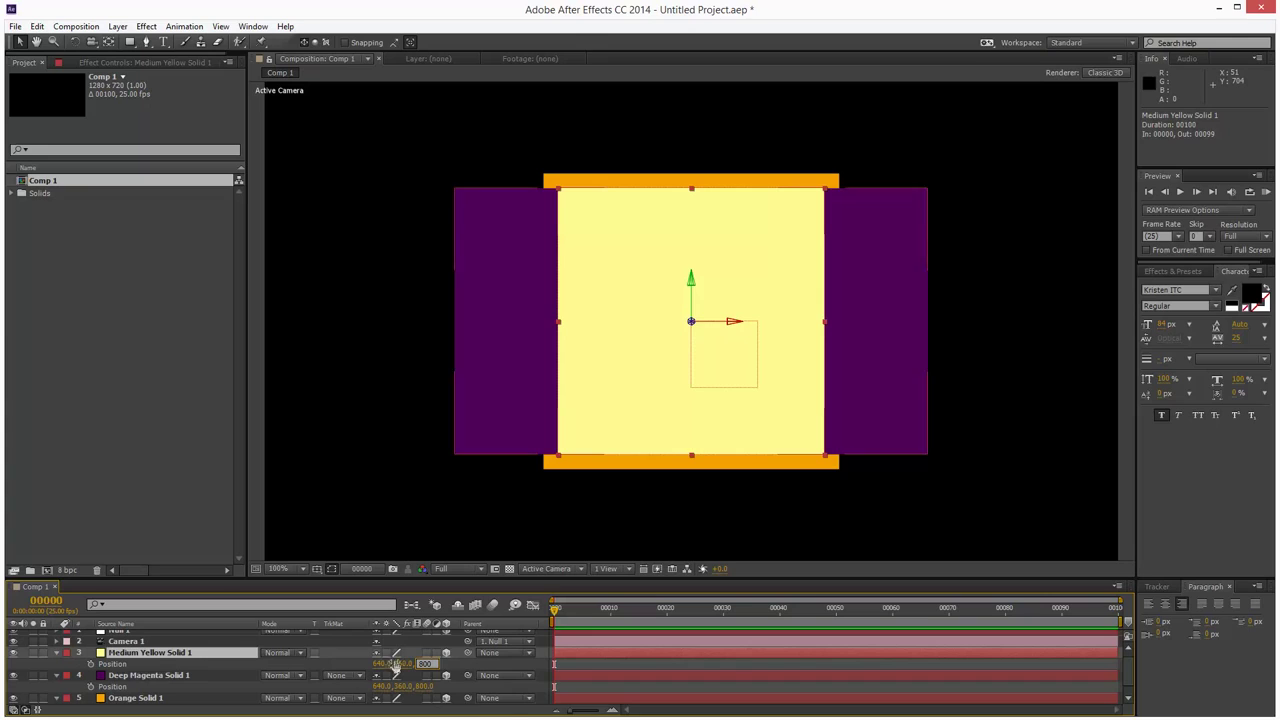
key(Return)
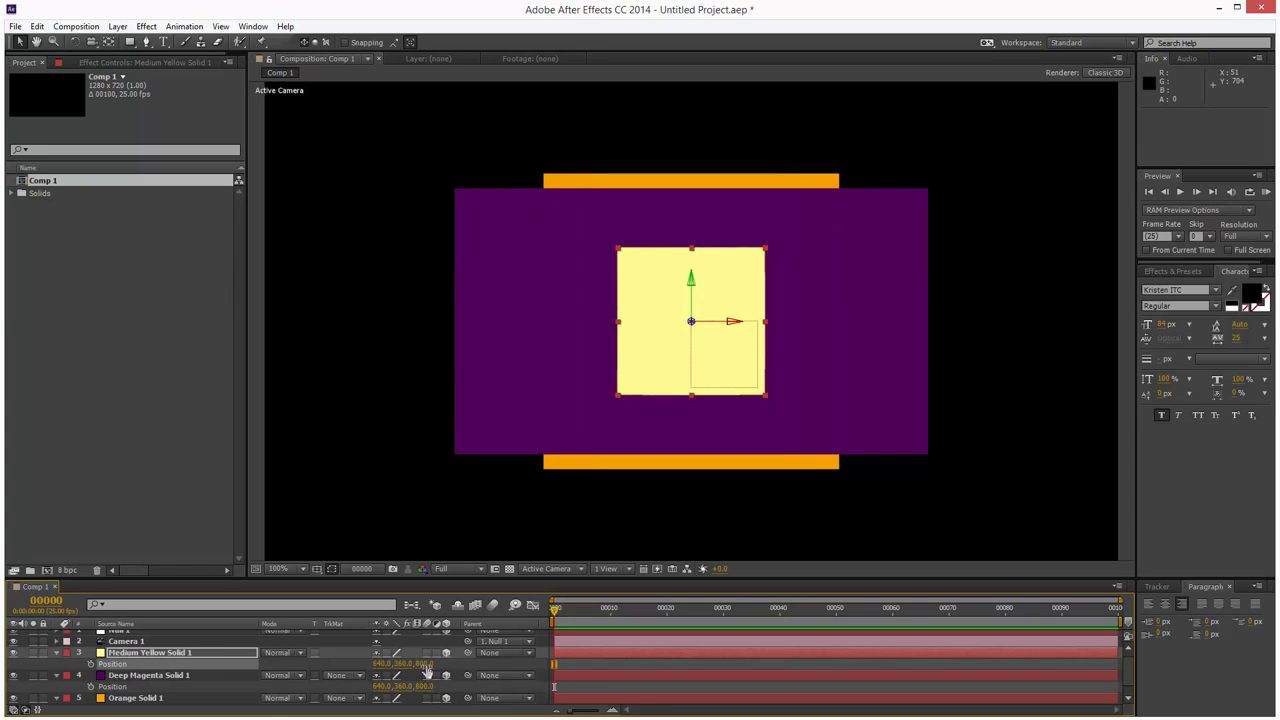
- Try restacking the orange solid against the deep magenta solid and check the magenta layer's Position property
click(56, 652)
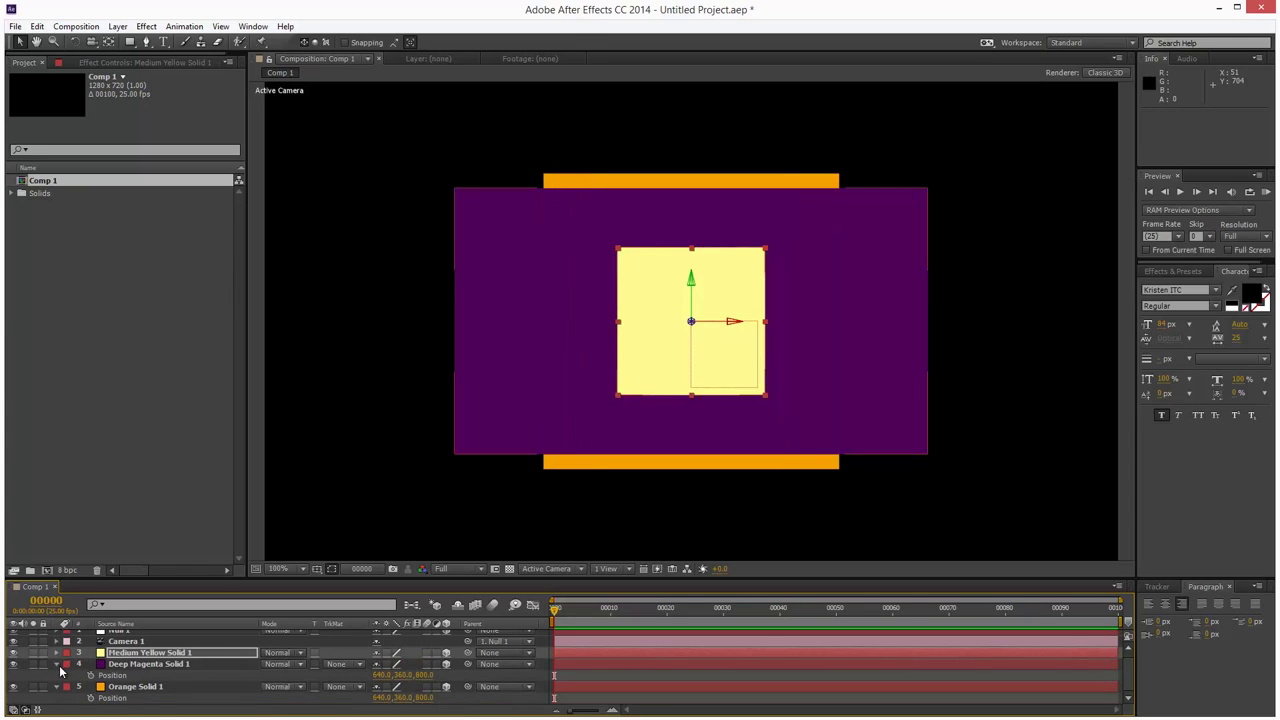
click(136, 682)
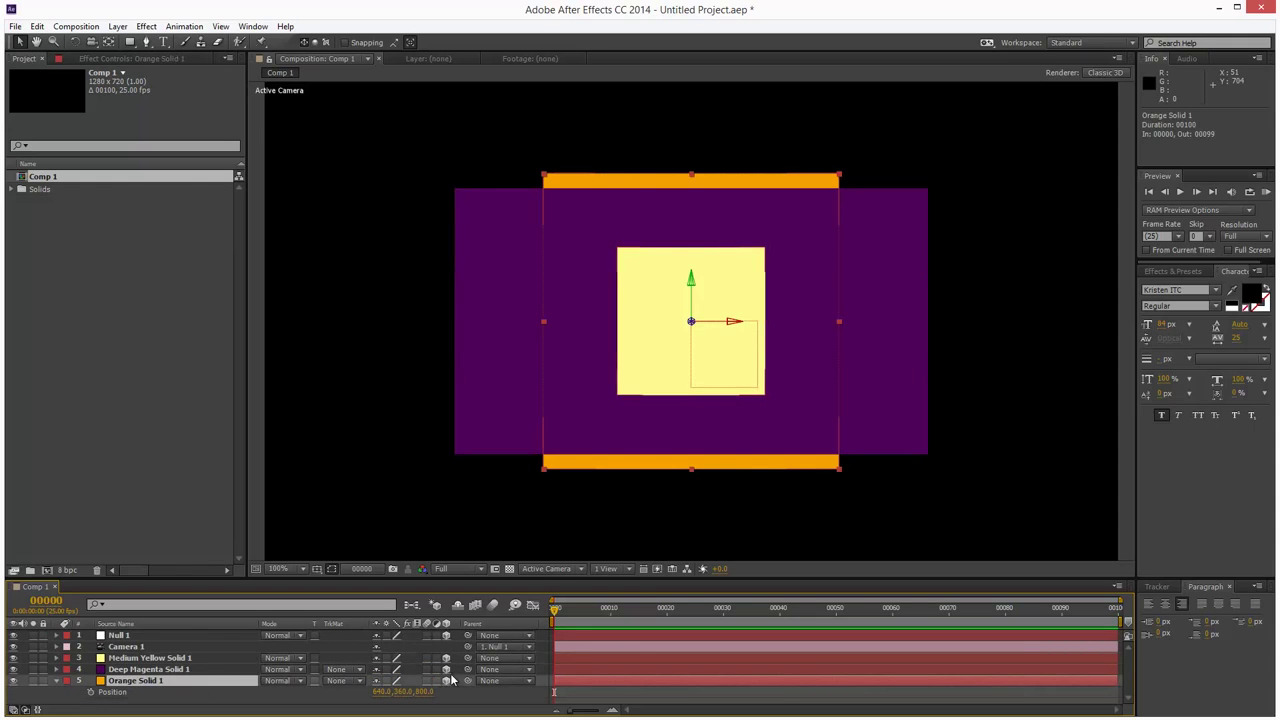
drag(158, 686, 233, 670)
click(140, 681)
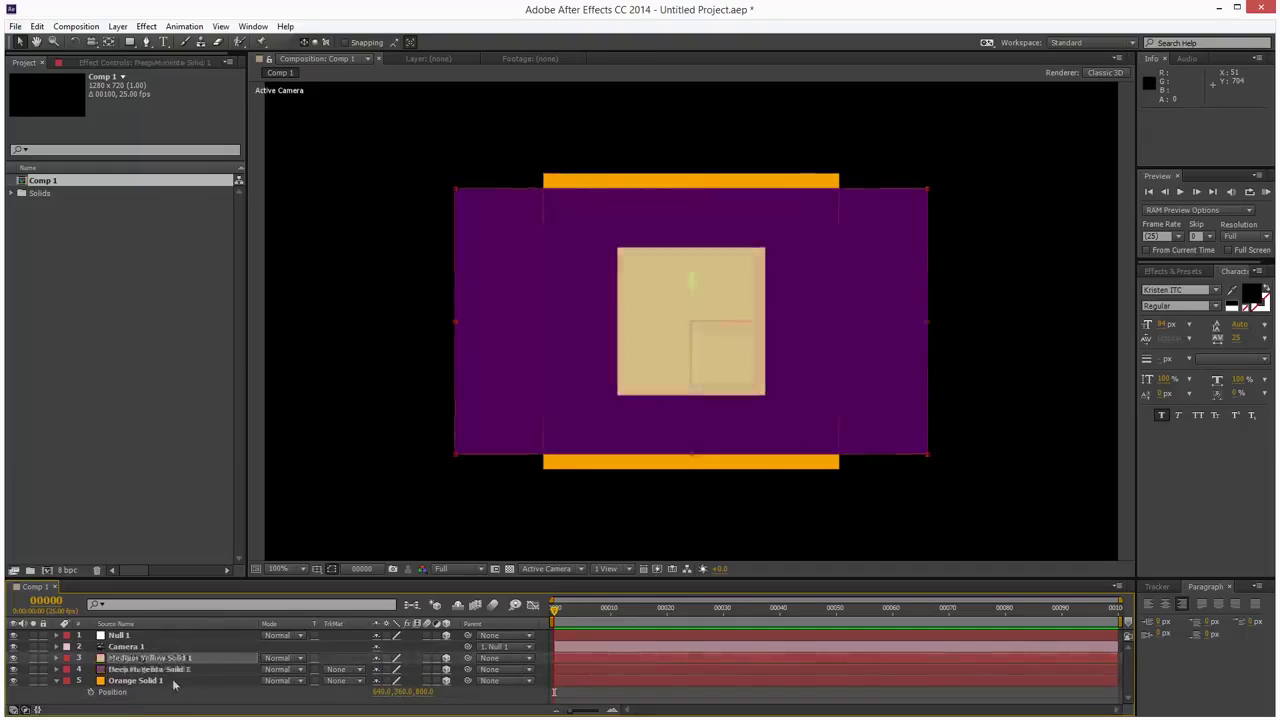
key(p)
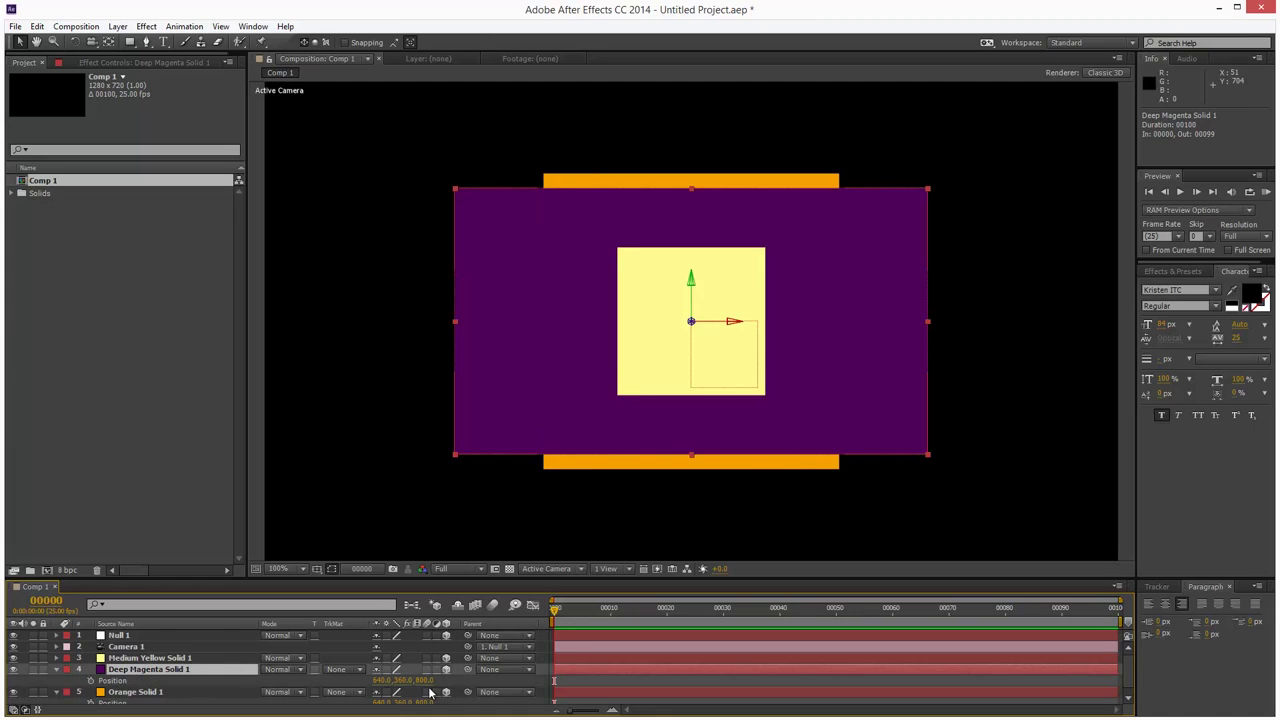
click(58, 676)
- Set the orange solid's Z position back to 400
click(135, 680)
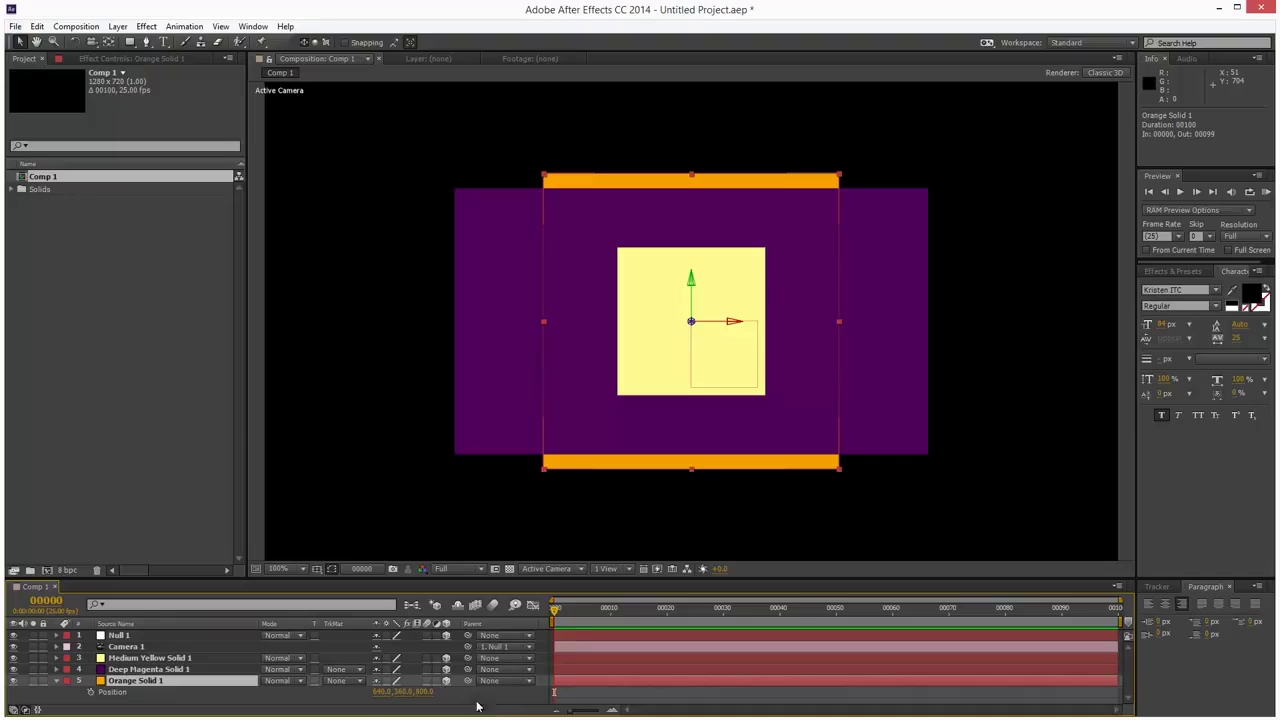
click(425, 691)
text(400)
key(Return)
- Set the yellow solid's Z position back to 0, collapse its properties and deselect all layers
click(205, 659)
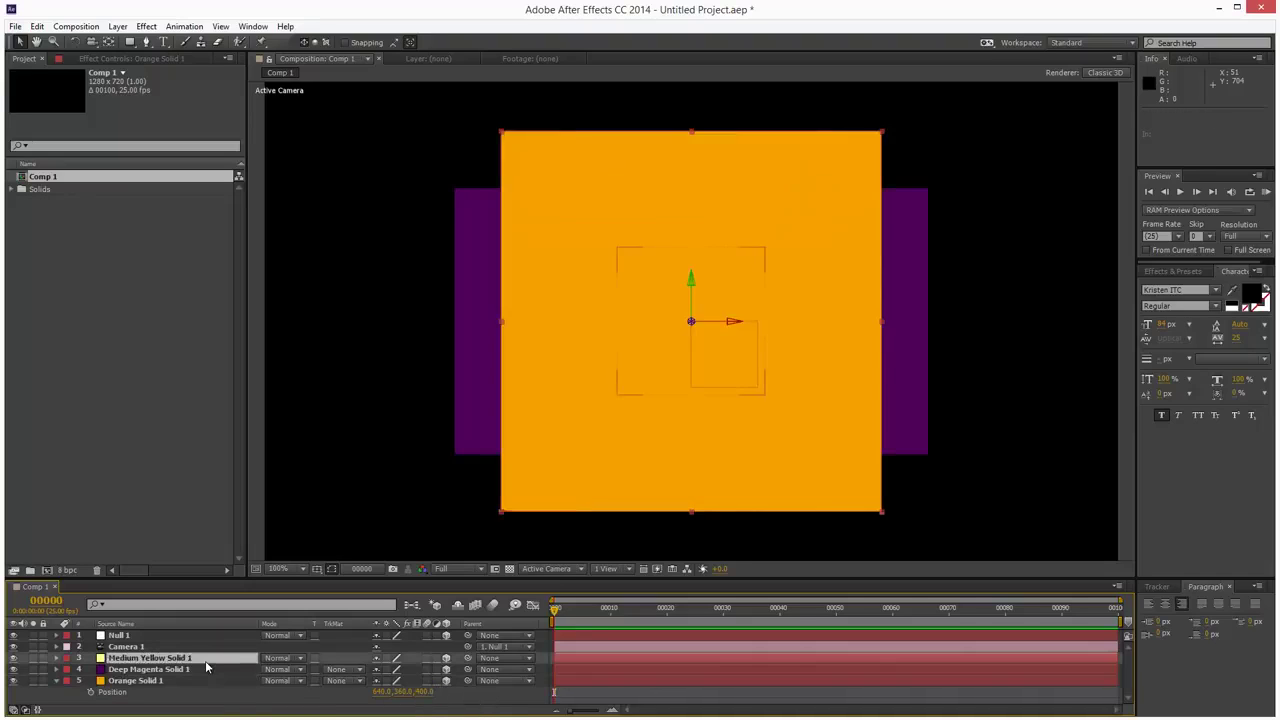
key(p)
click(425, 669)
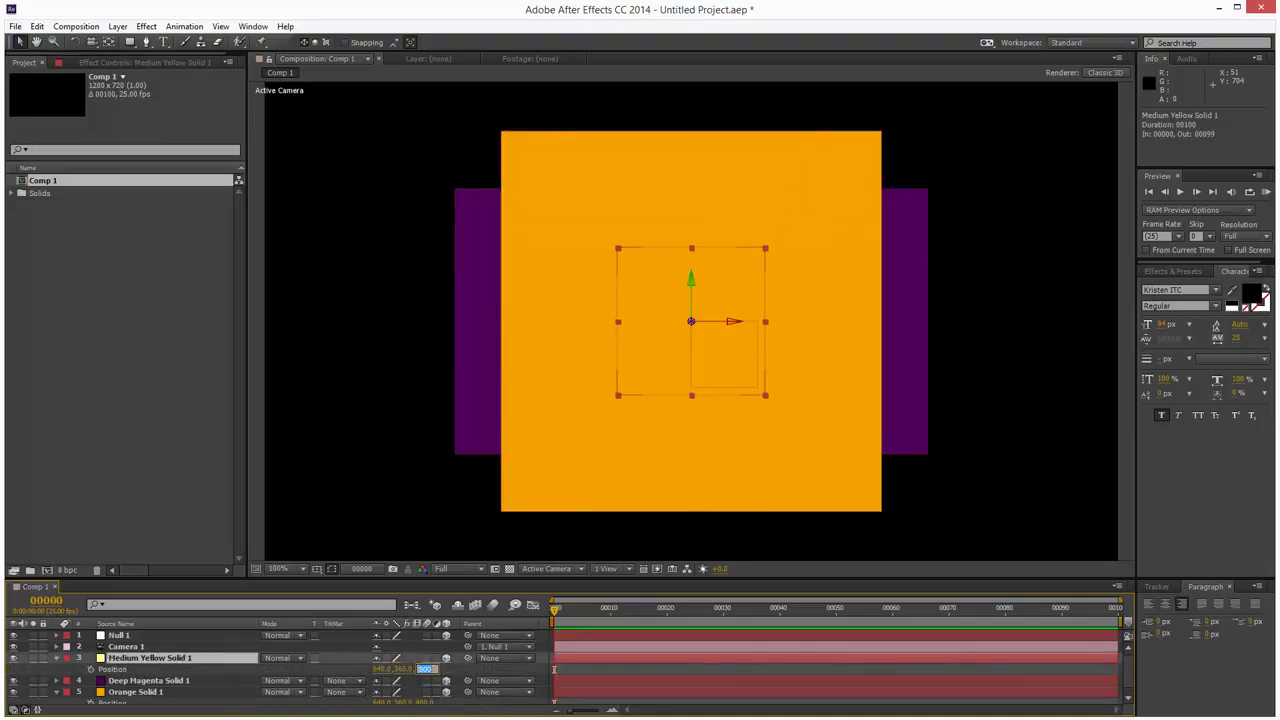
key(Return)
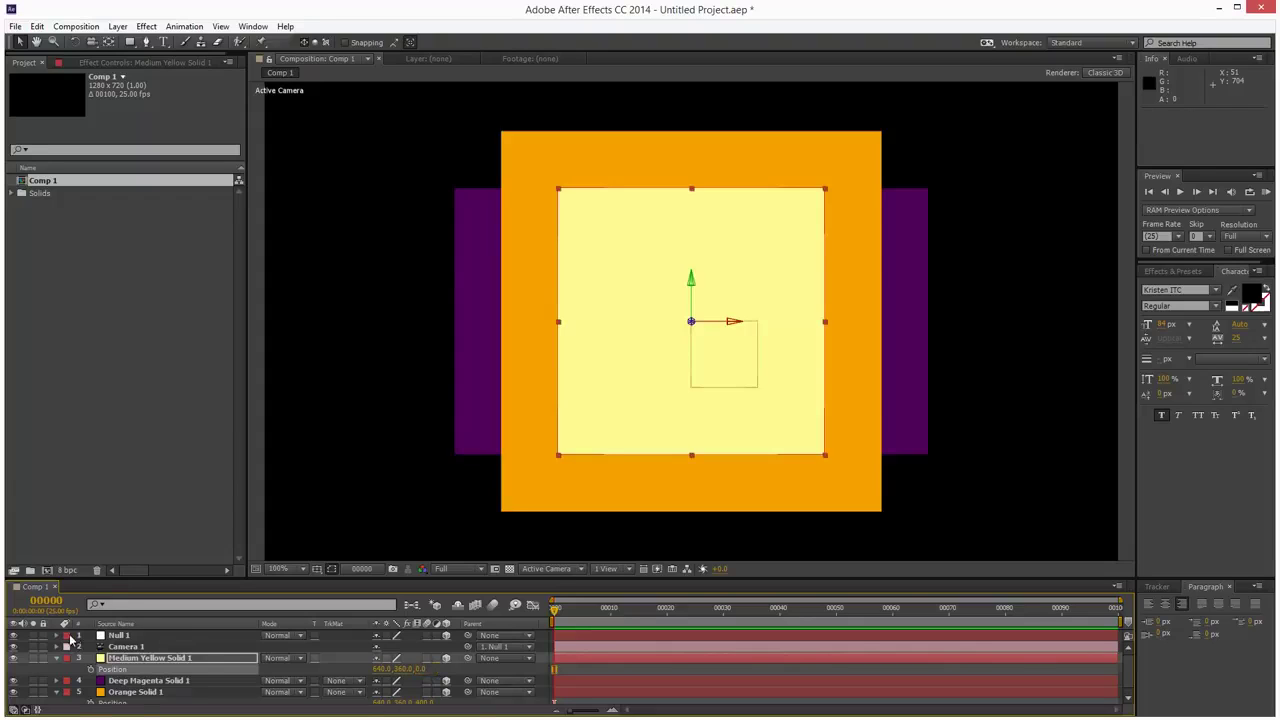
click(57, 658)
click(138, 706)
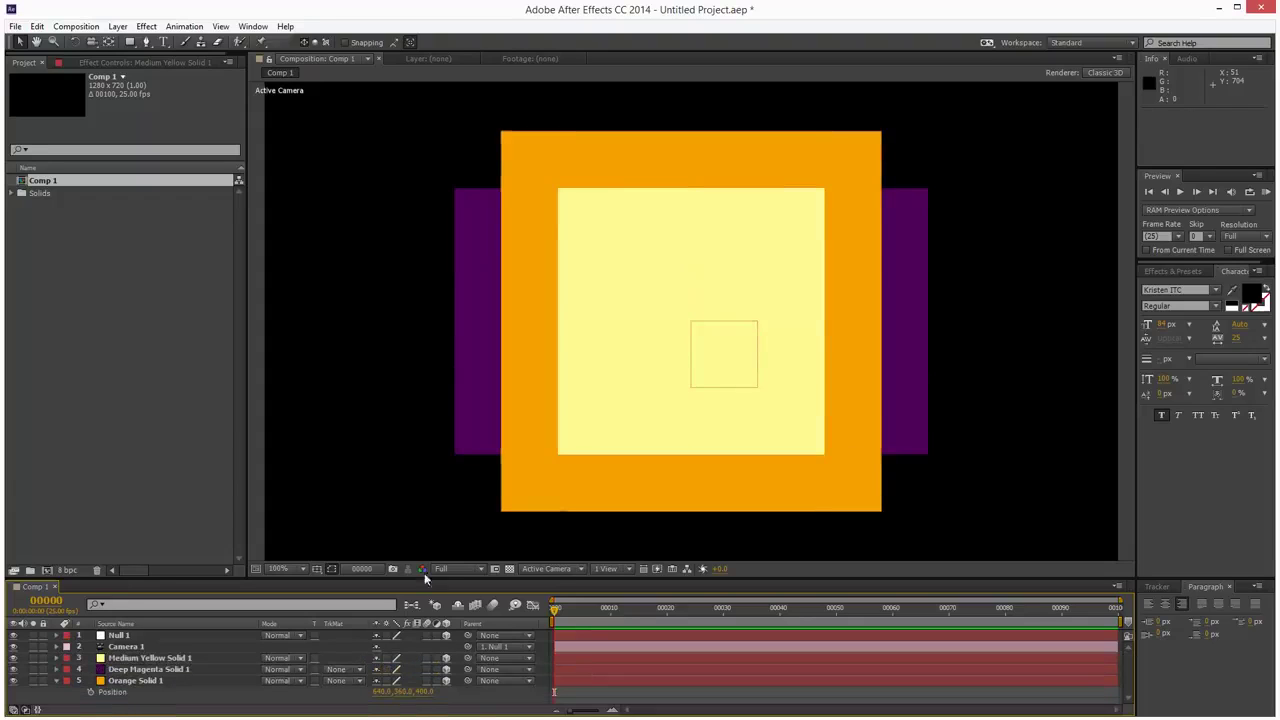
- Rotate the camera's parent null about 18° around Y, collapse its properties, enlarge the timeline area and deselect all layers
click(132, 637)
key(r)
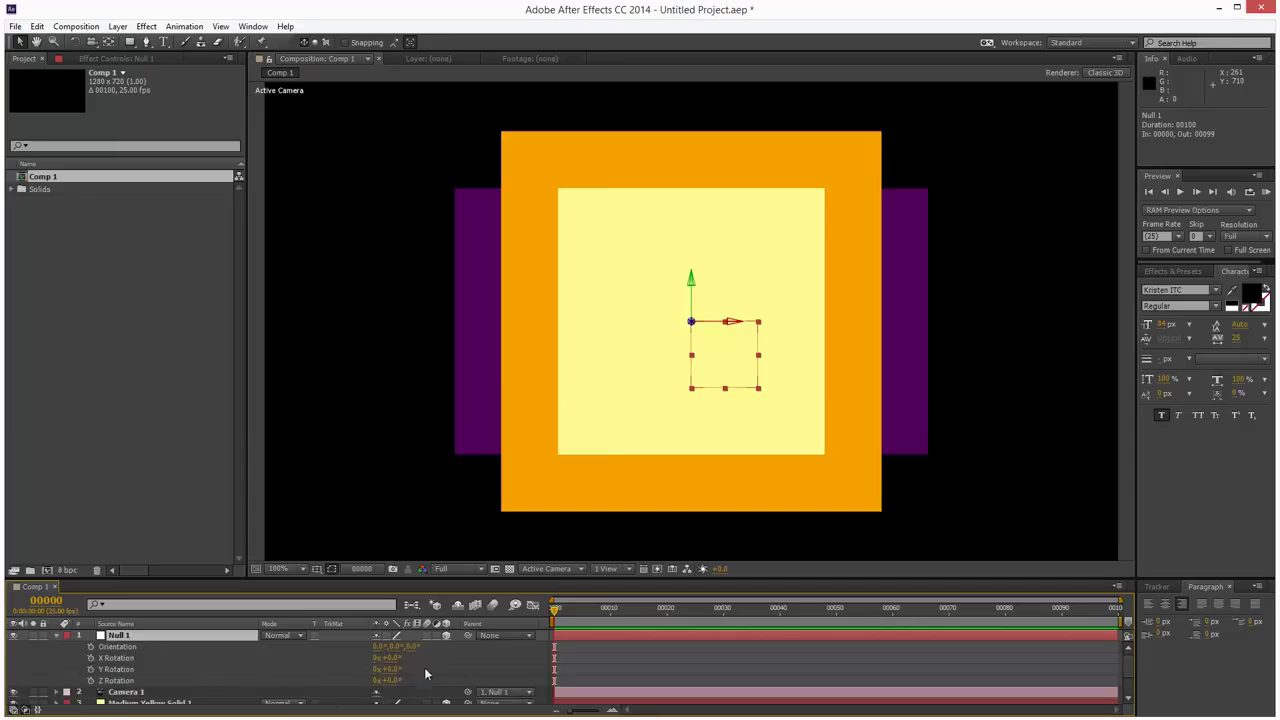
drag(390, 672, 408, 672)
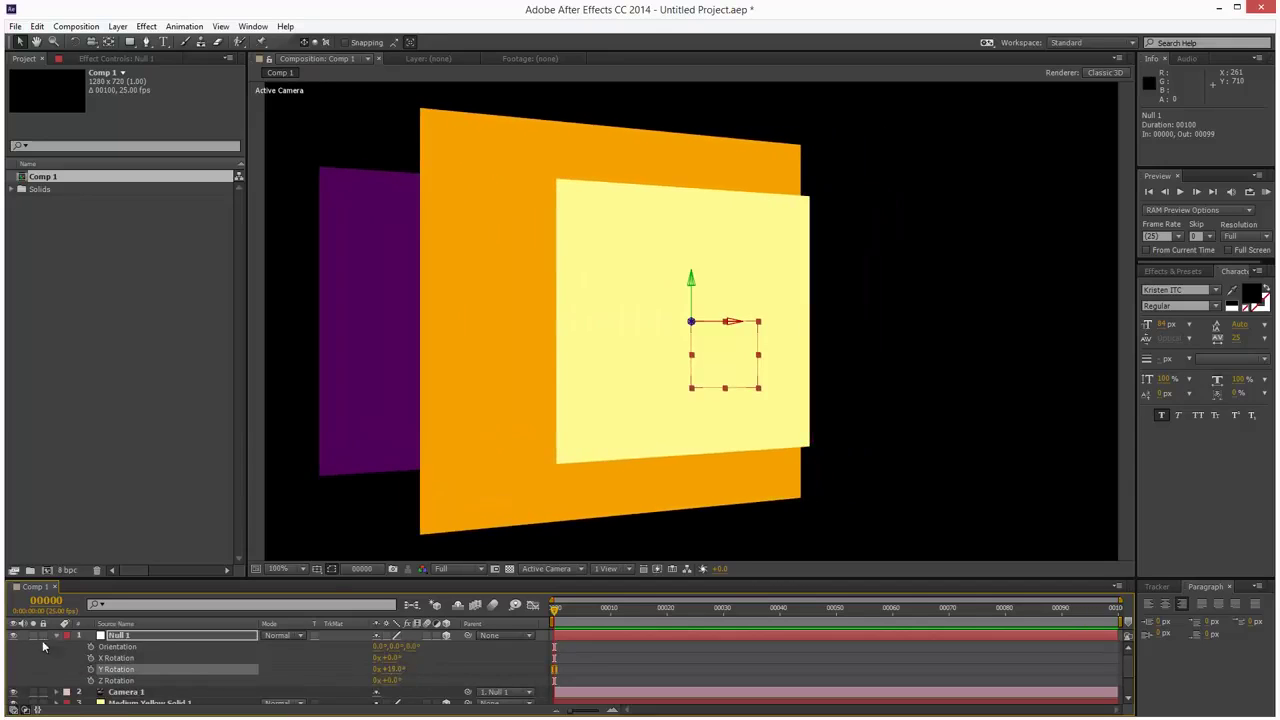
click(57, 636)
drag(328, 576, 328, 516)
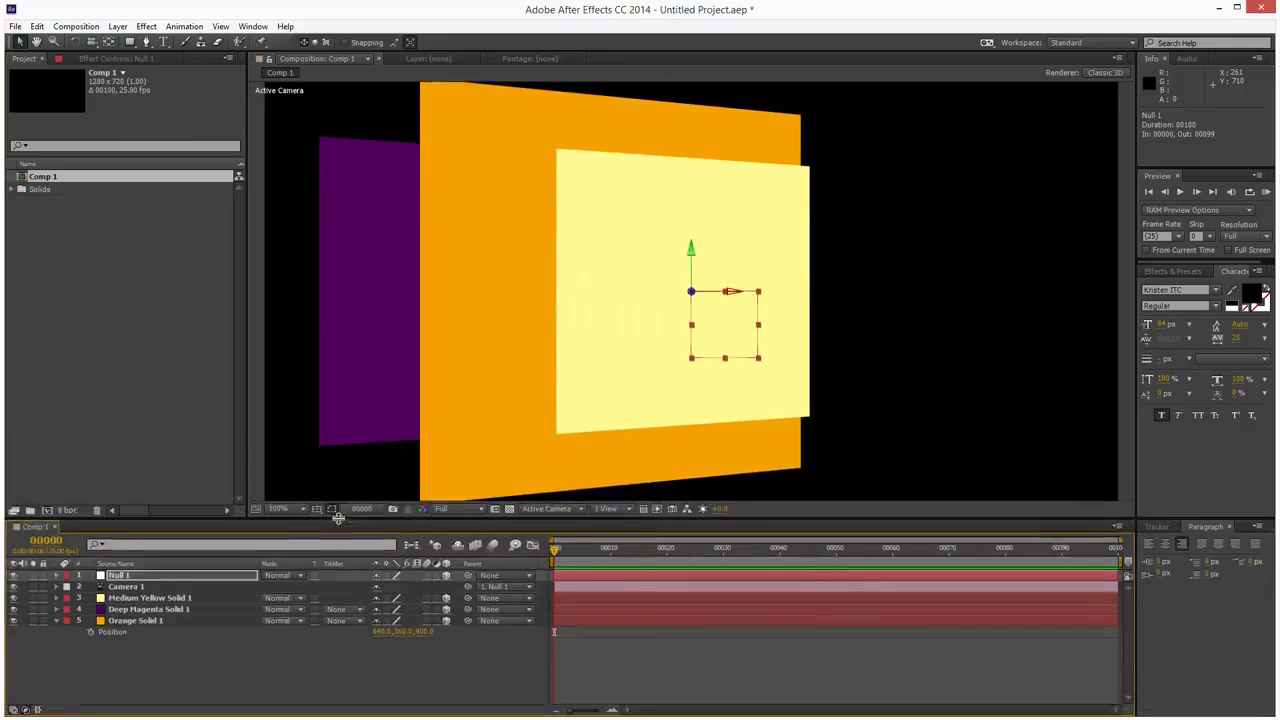
click(242, 670)
- Start a new solid layer and set its colour to pure red
click(117, 26)
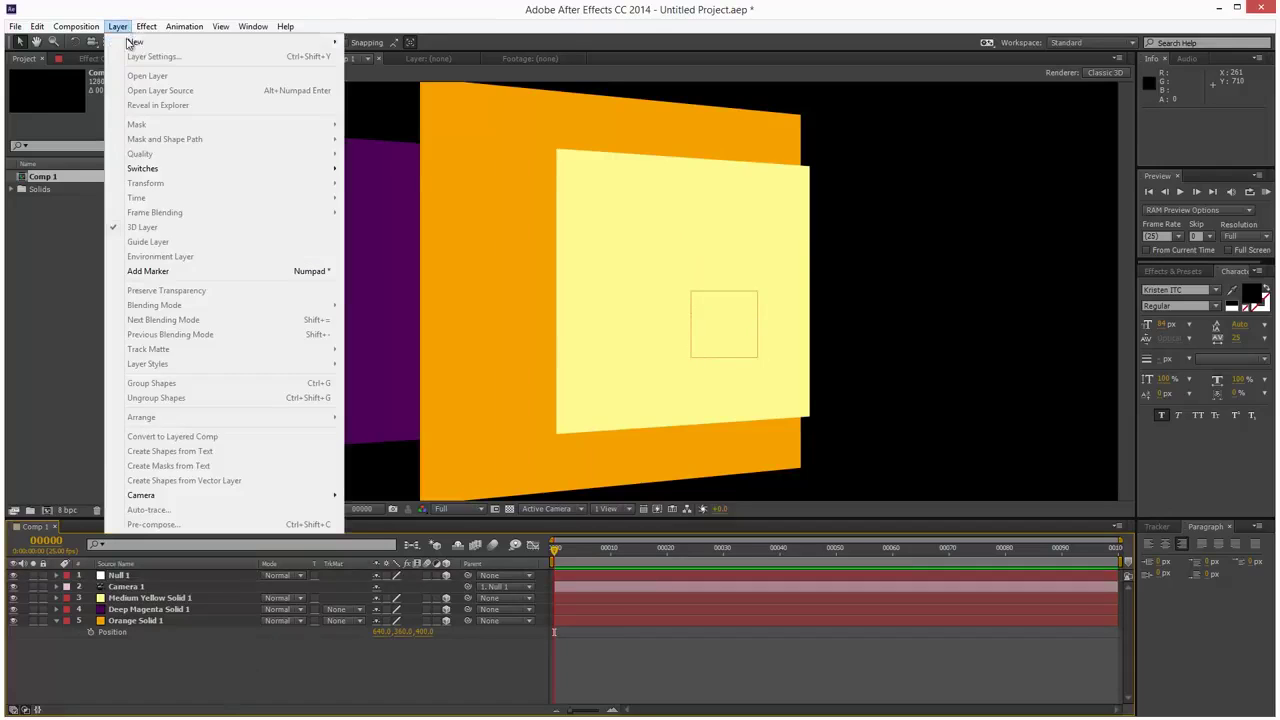
mouse_move(240, 41)
click(385, 56)
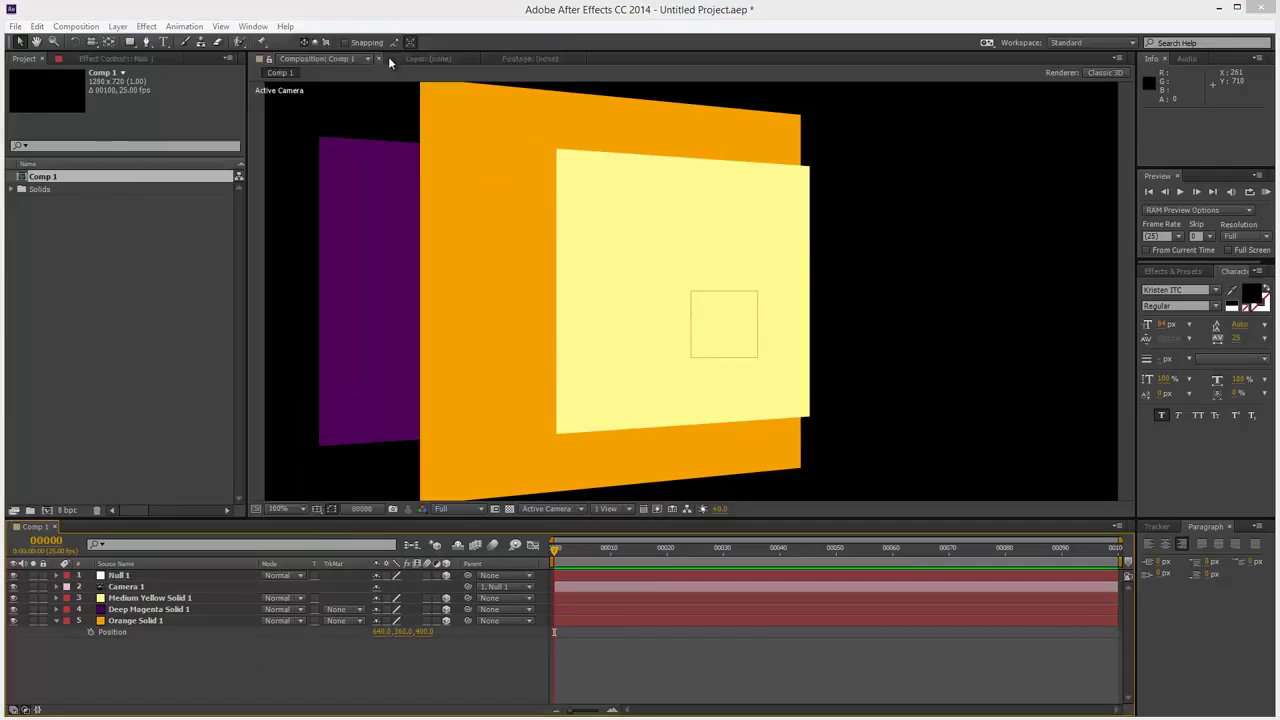
click(613, 425)
drag(679, 340, 755, 287)
click(800, 312)
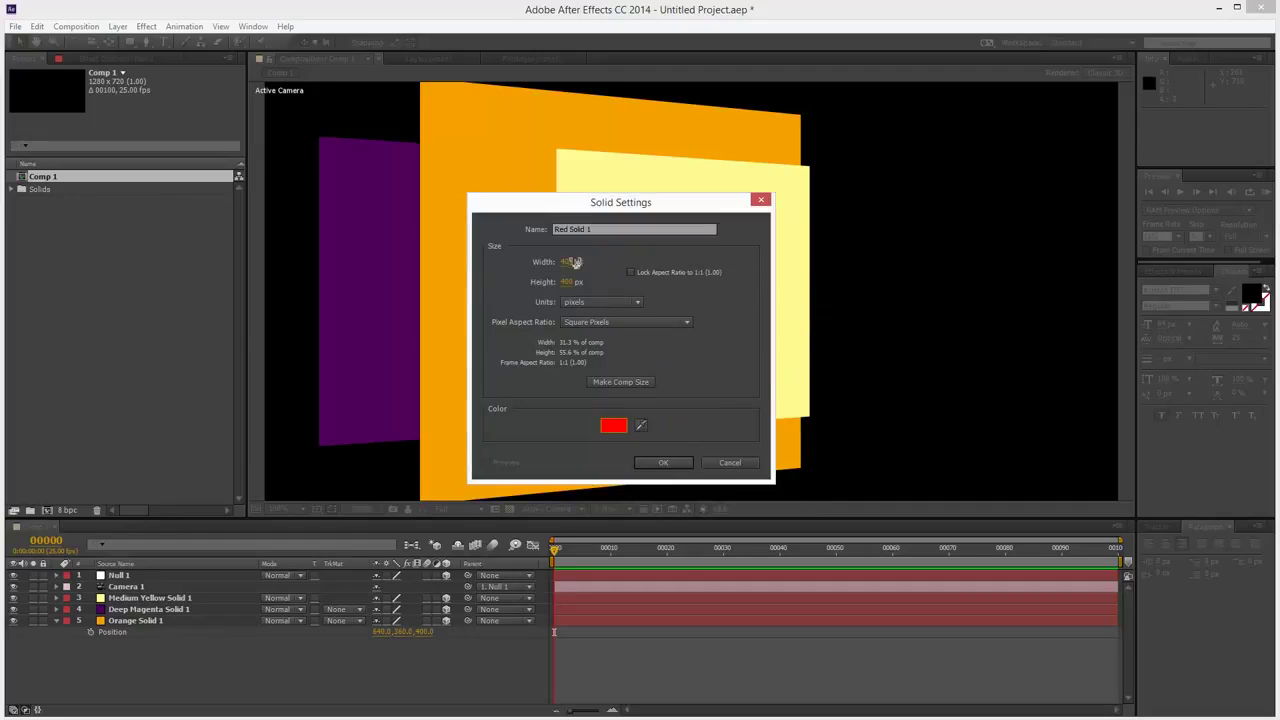
- Size the red solid to the composition's 1280 × 720 px and create it
click(568, 264)
text(1280)
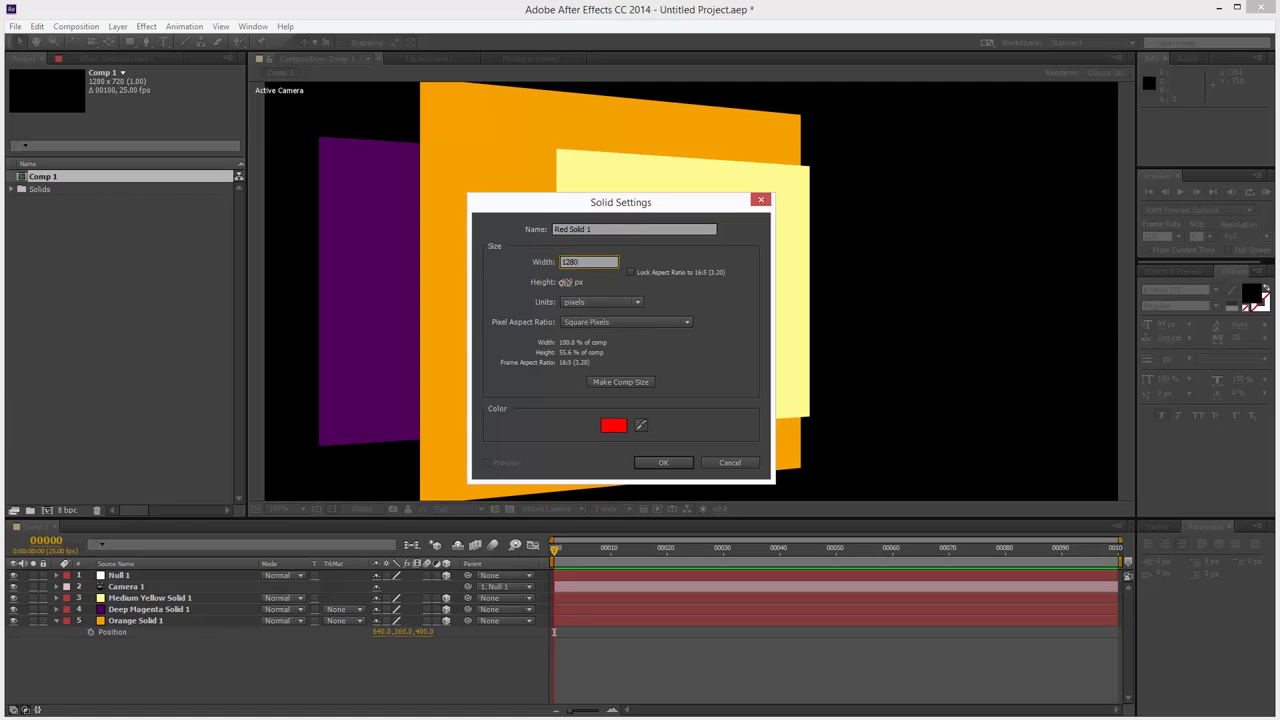
key(Tab)
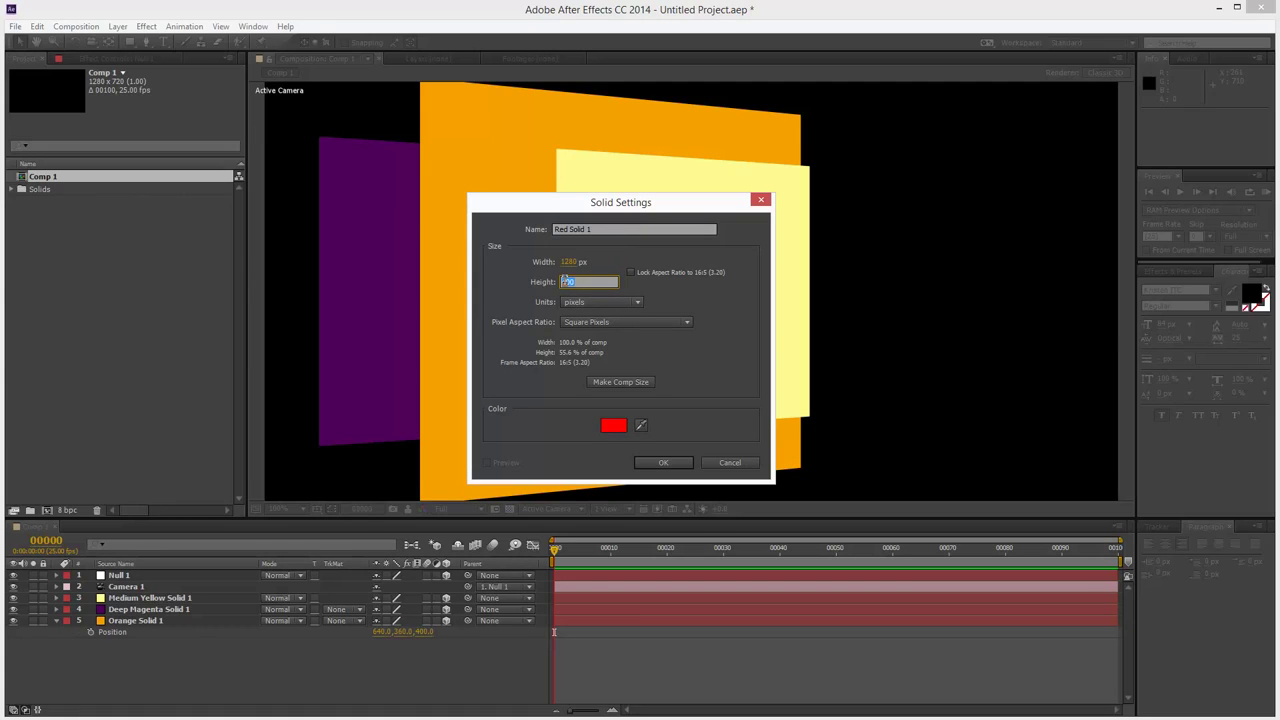
text(720)
click(620, 382)
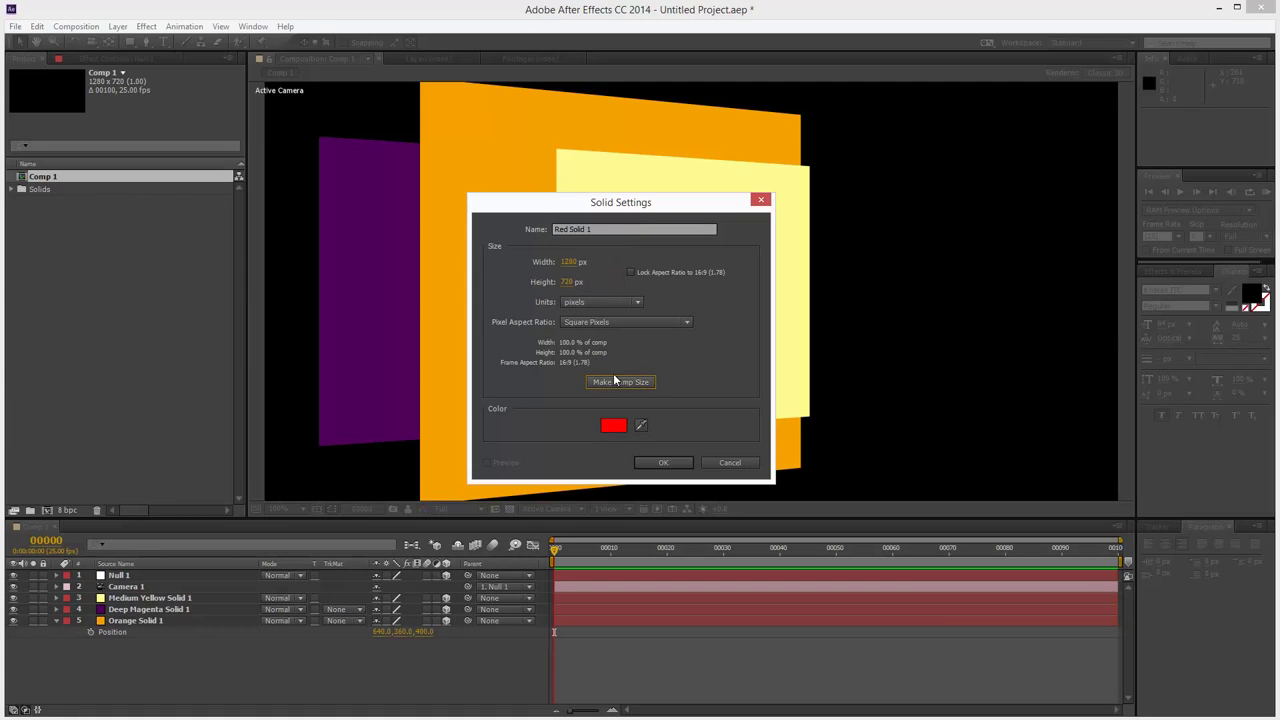
click(664, 463)
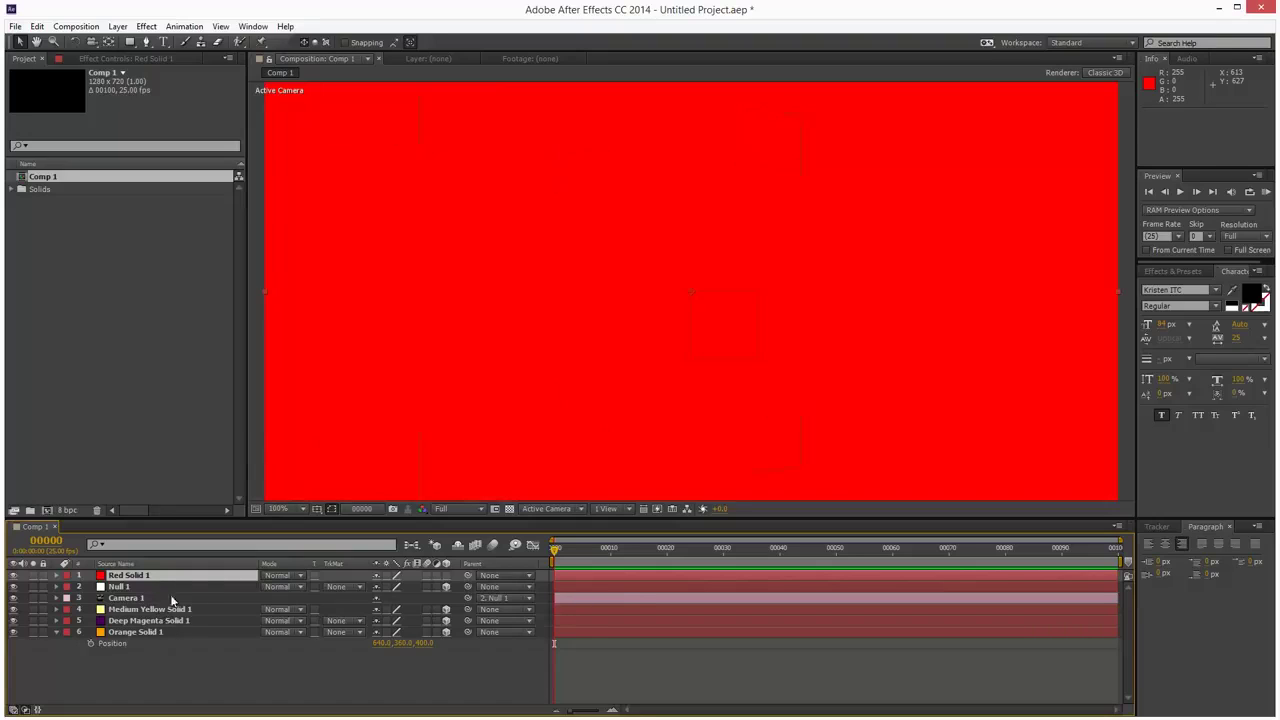
- Move the 2D red solid down the layer stack in stages to the very bottom, with the orange solid placed above deep magenta
drag(151, 578, 151, 614)
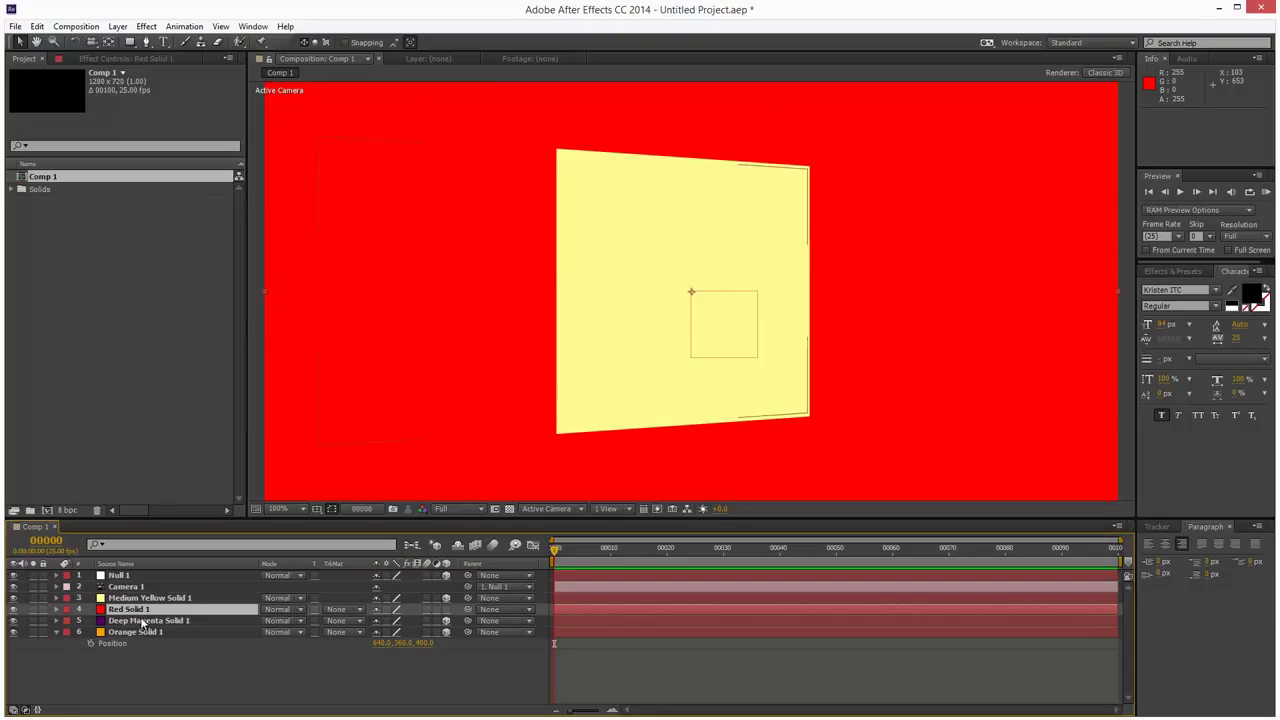
drag(142, 612, 148, 621)
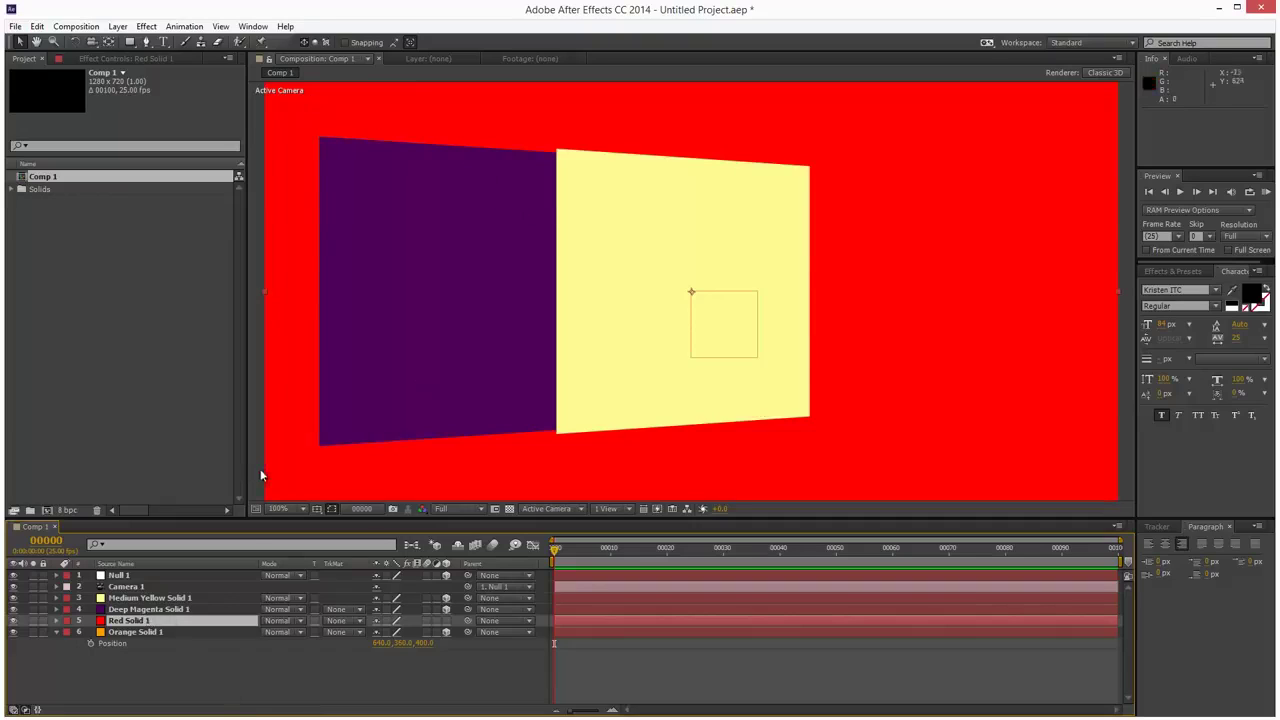
mouse_move(154, 634)
mouse_down()
mouse_move(146, 611)
mouse_move(137, 646)
mouse_up()
click(150, 632)
click(139, 643)
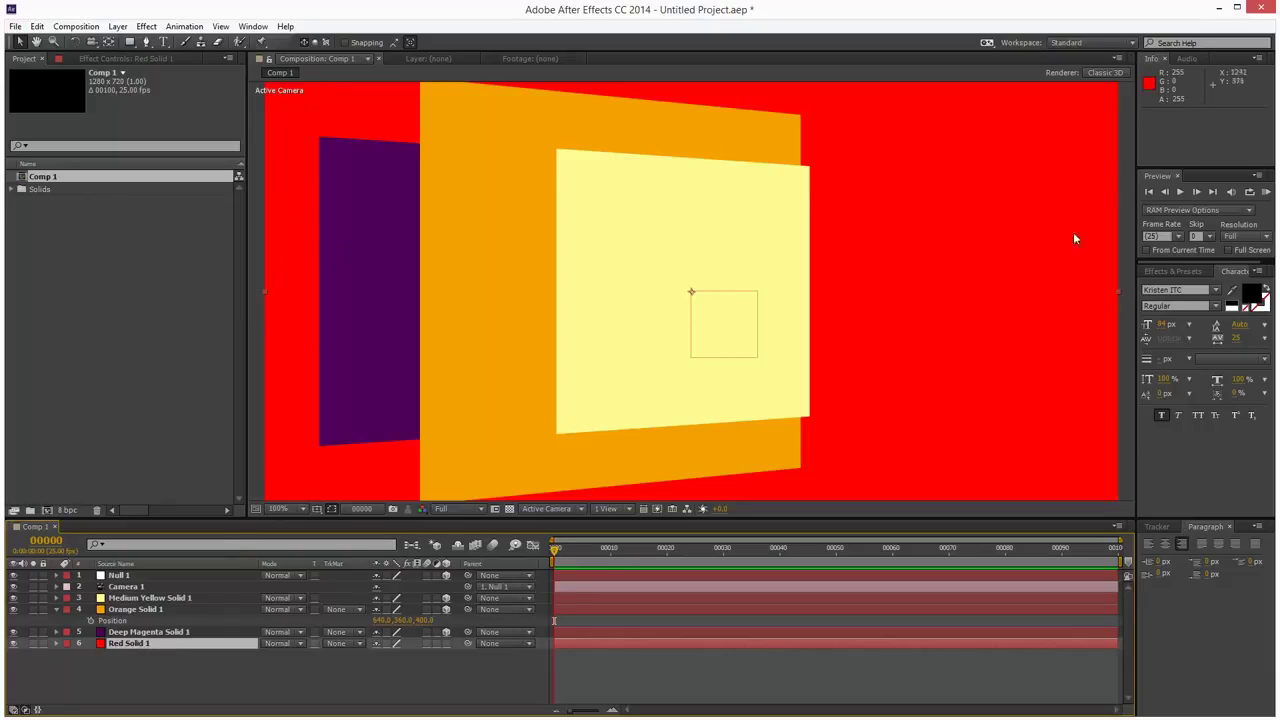
- Move the deep magenta solid up the layer stack to sit above the yellow and orange solids
click(162, 634)
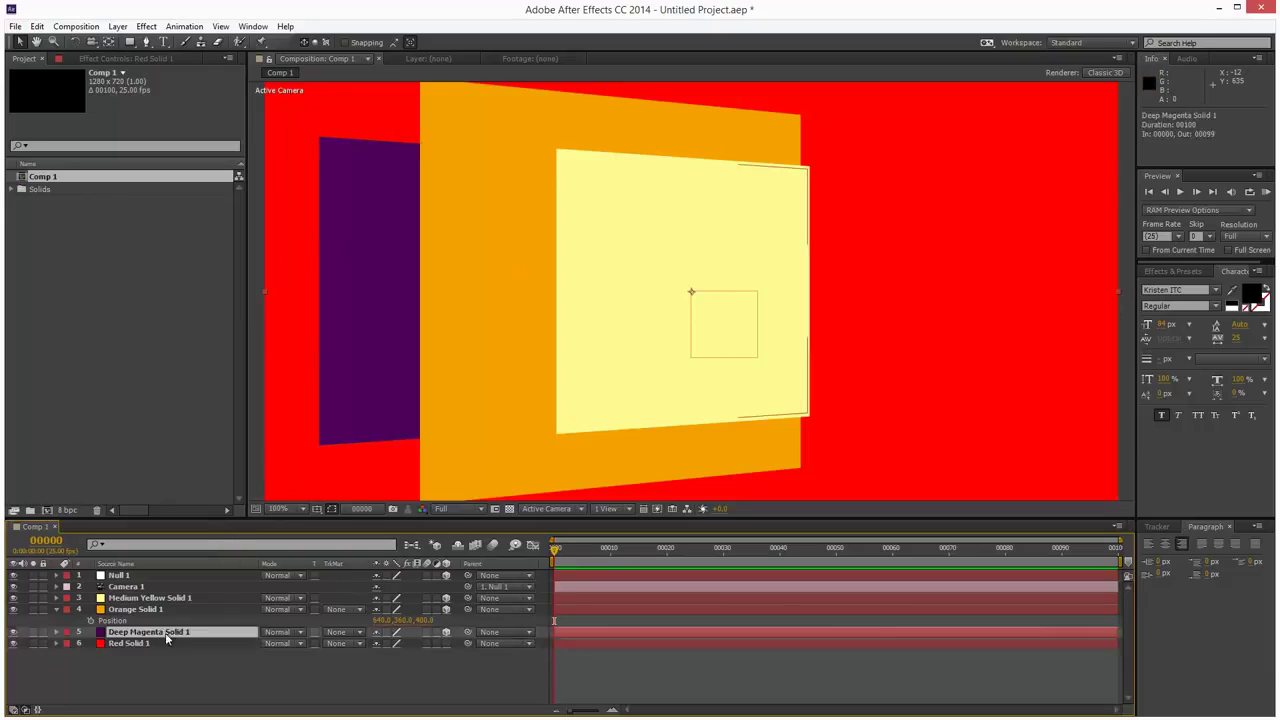
key(ctrl+Up)
key(ctrl+Up)
click(152, 635)
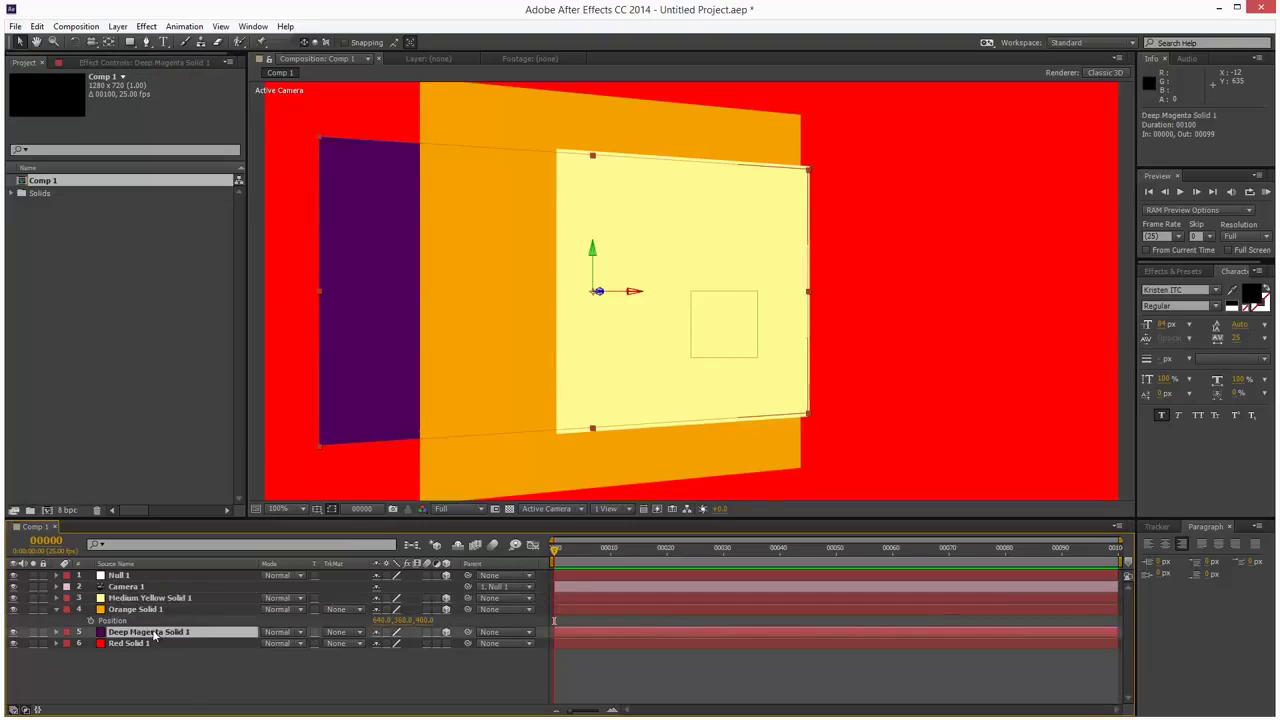
mouse_move(152, 635)
mouse_down()
mouse_move(155, 605)
mouse_move(156, 619)
mouse_up()
- Restack the yellow solid and the orange solid above the deep magenta solid
click(156, 599)
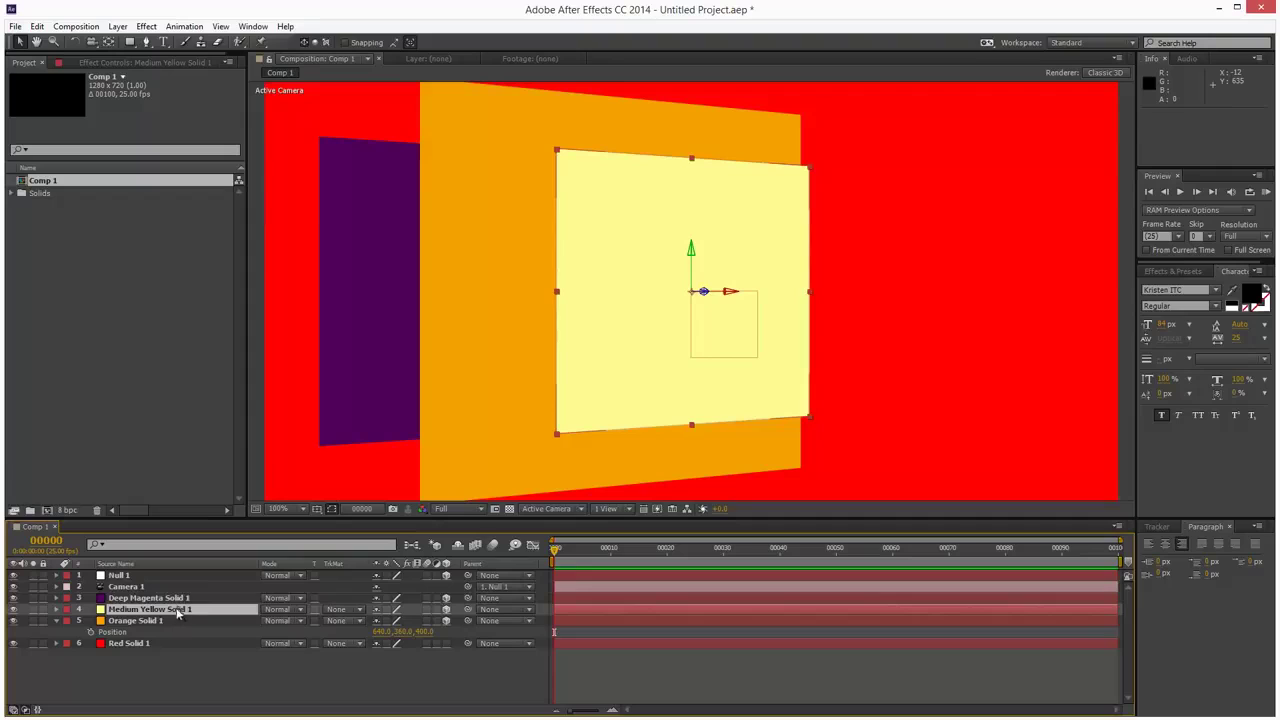
key(ctrl+bracketright)
click(157, 621)
key(ctrl+bracketright)
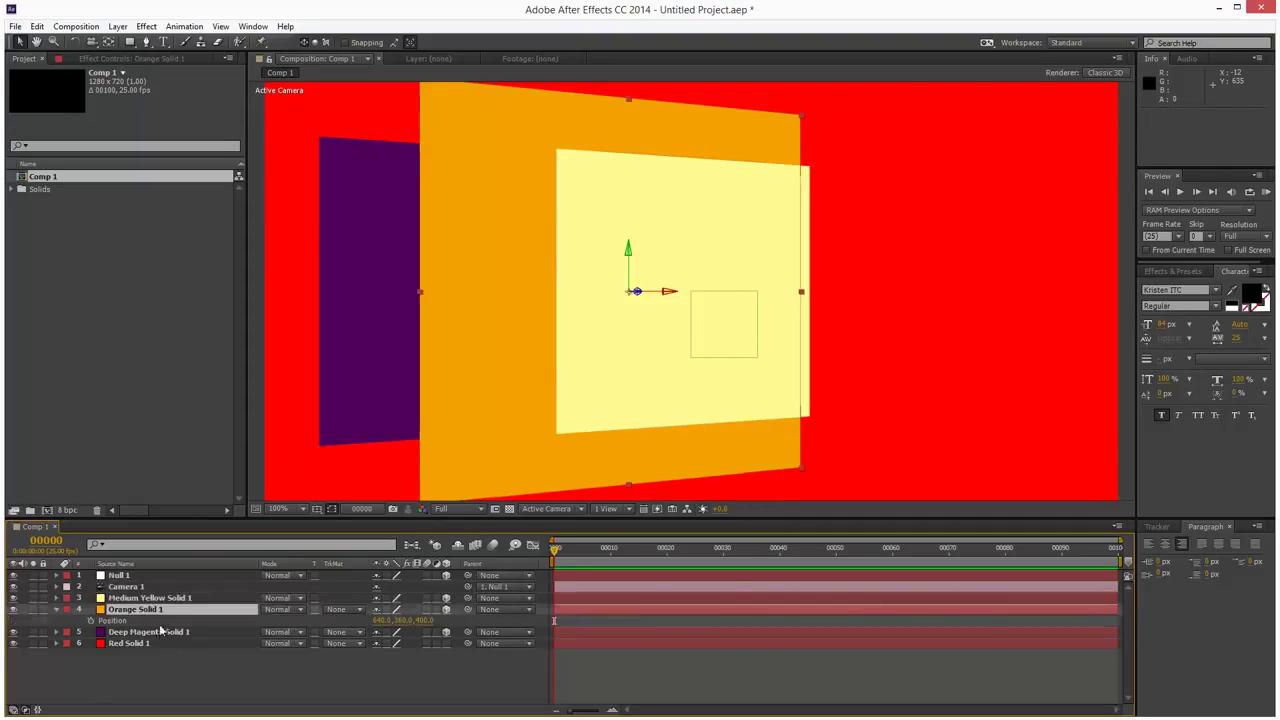
- Move the red solid up directly below the yellow solid, and lower it one level to sit between orange and deep magenta
click(164, 643)
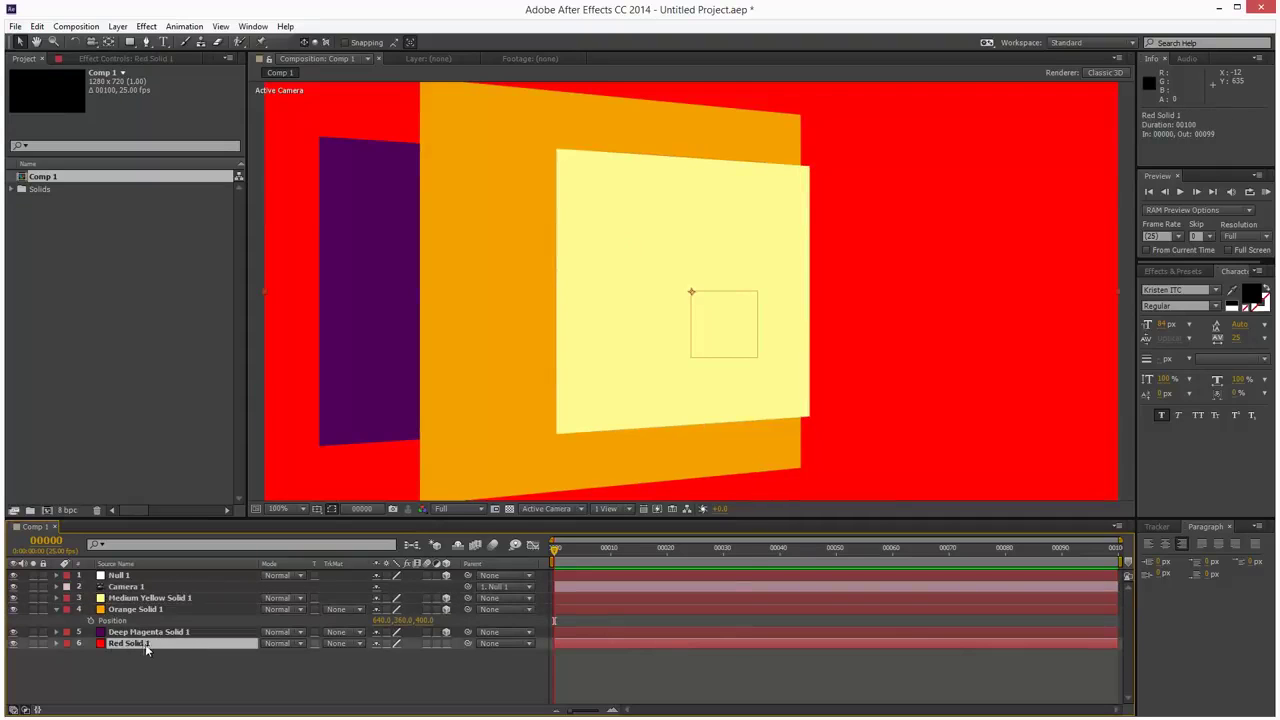
drag(145, 644, 158, 605)
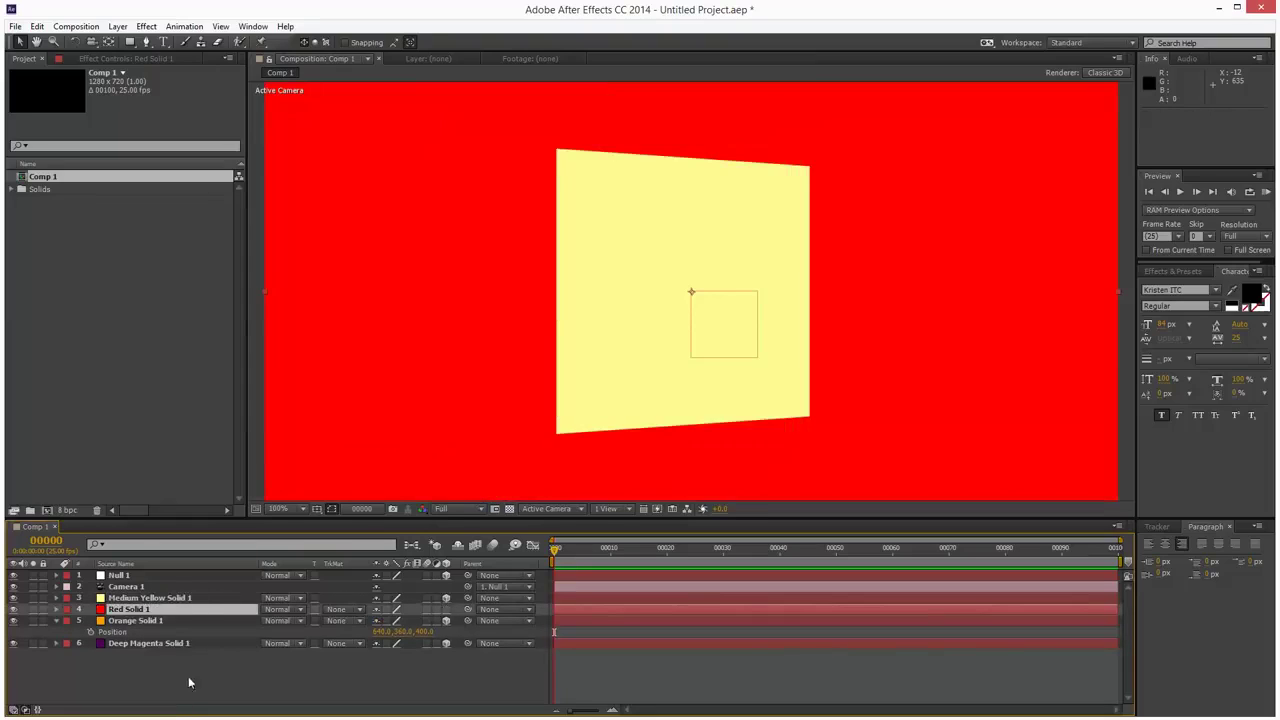
key(ctrl+bracketleft)
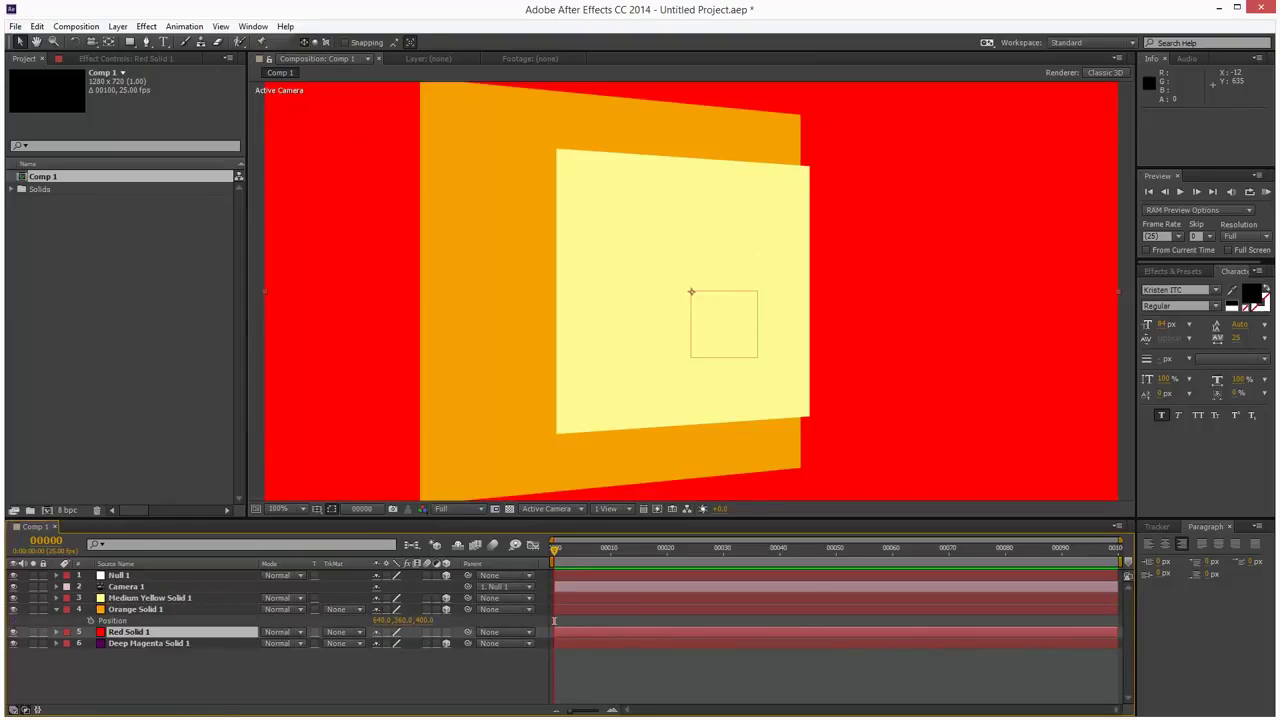